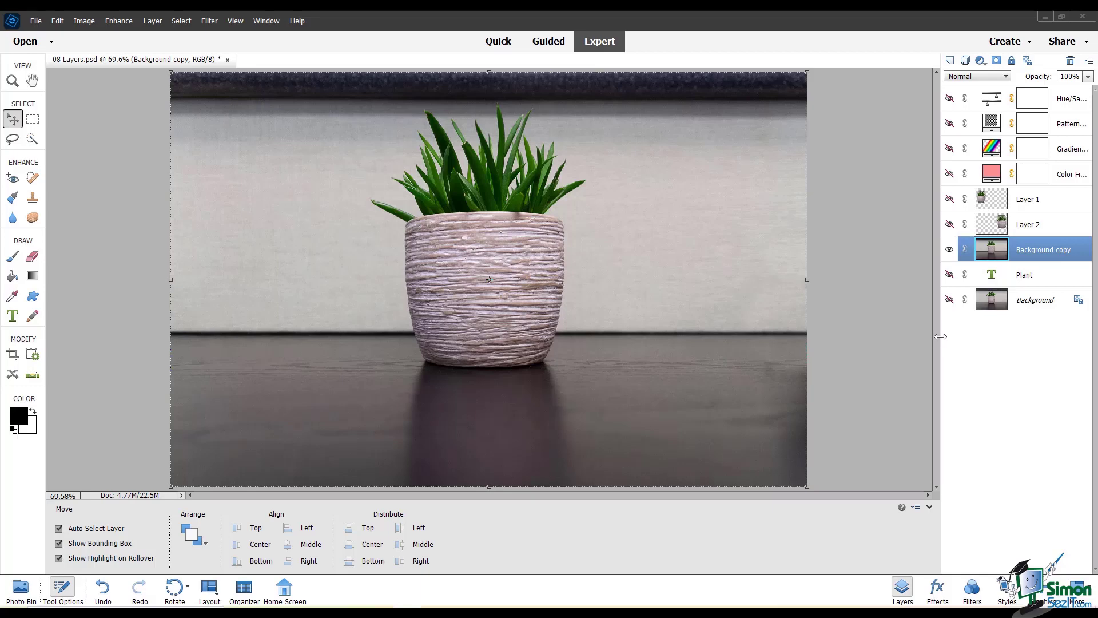
Step: Widen the Layers panel and add a white layer mask to the Background copy layer
left_click_drag(941, 336, 904, 341)
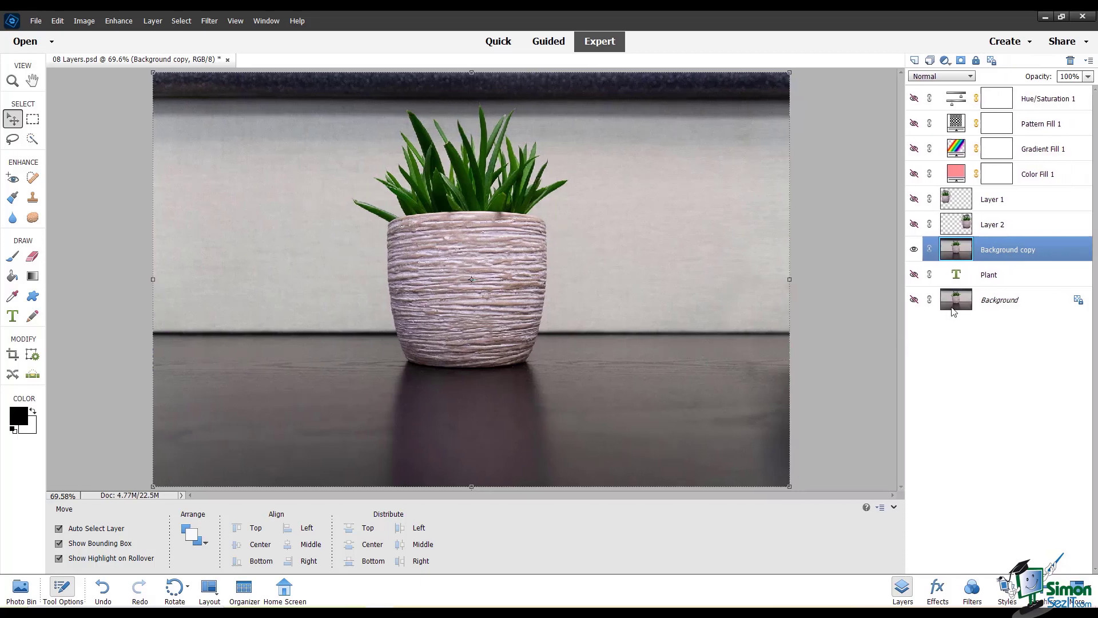
left_click(962, 63)
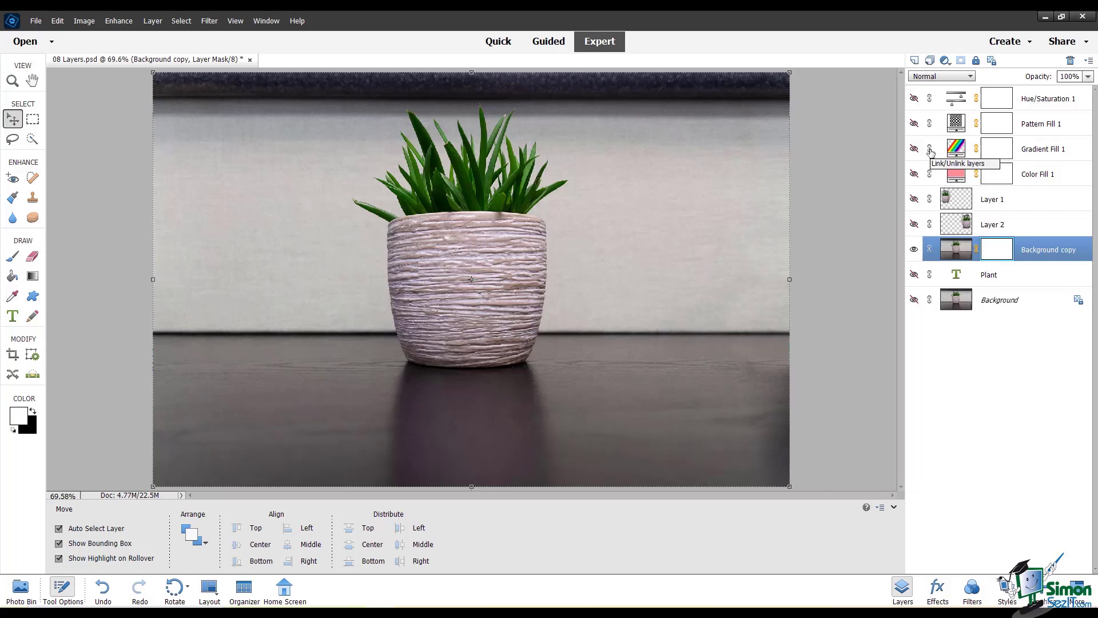
Step: Show Gradient Fill 1, target its layer mask, and set the Brush tool to 205 px
left_click(914, 149)
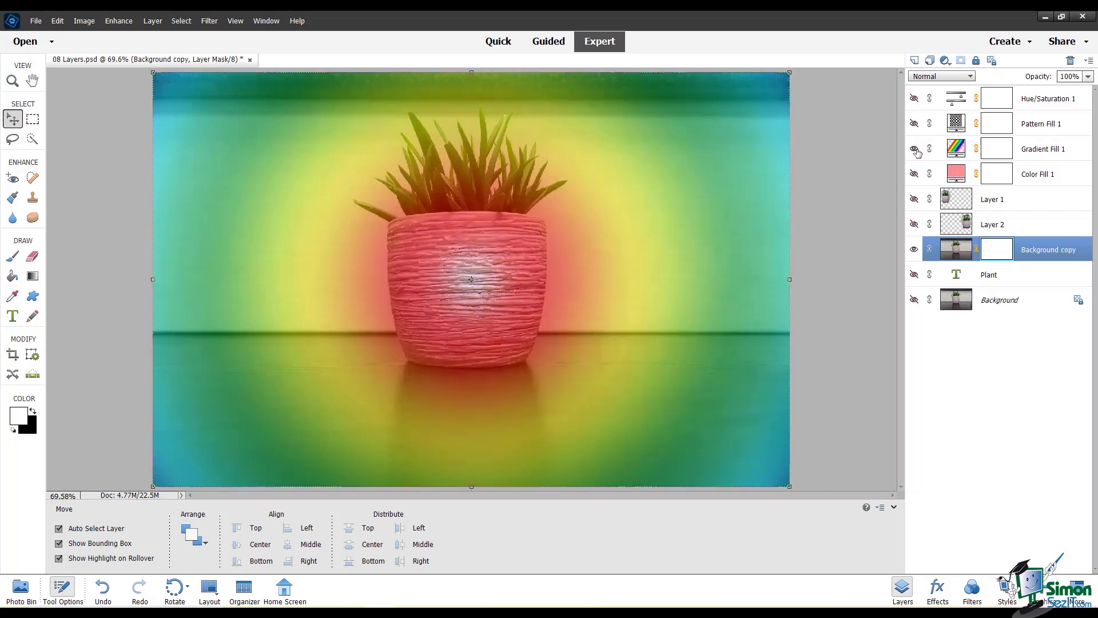
left_click(1001, 157)
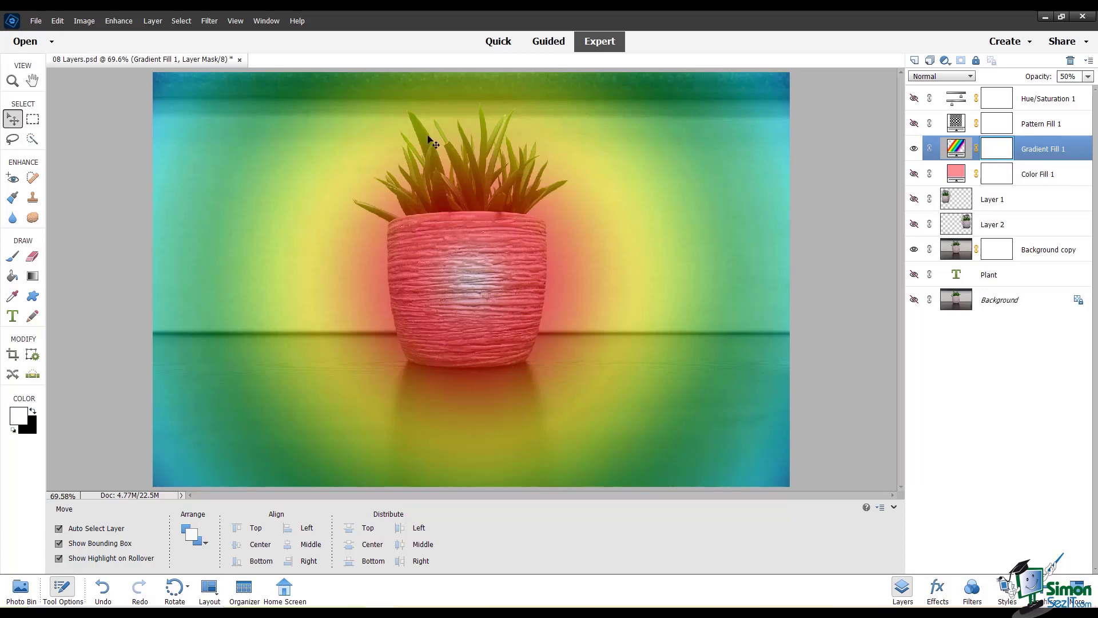
left_click(13, 259)
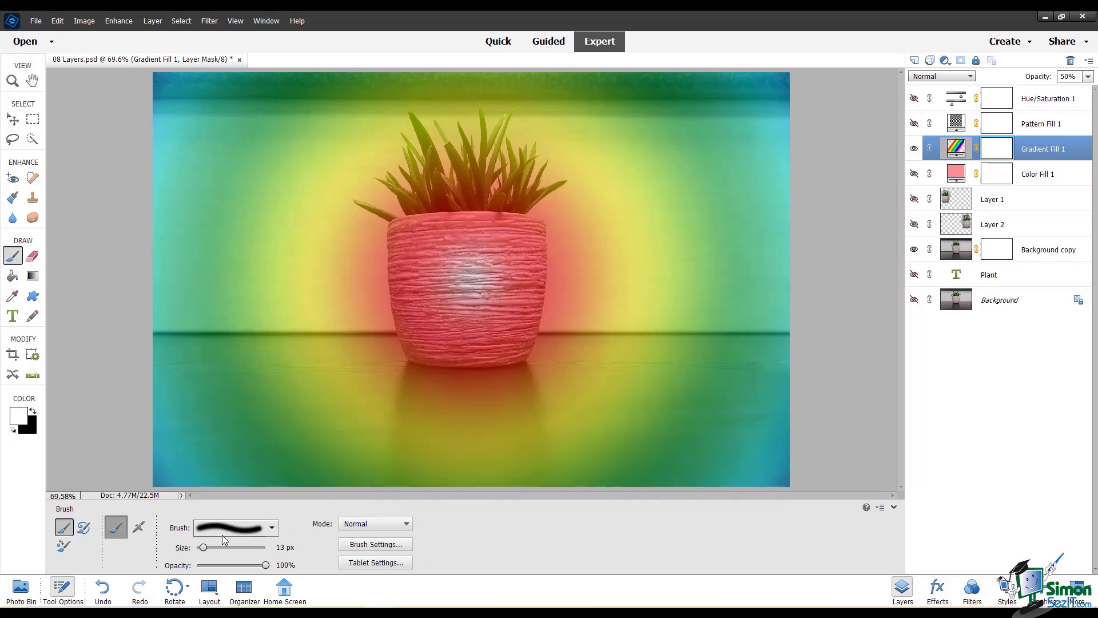
left_click_drag(204, 548, 240, 548)
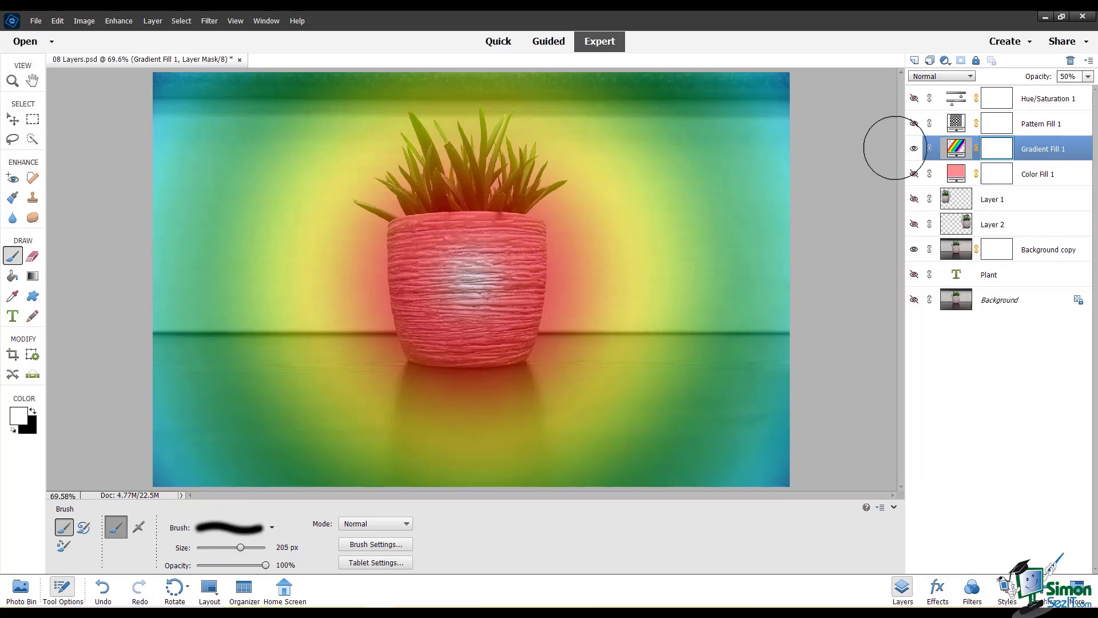
left_click(997, 150)
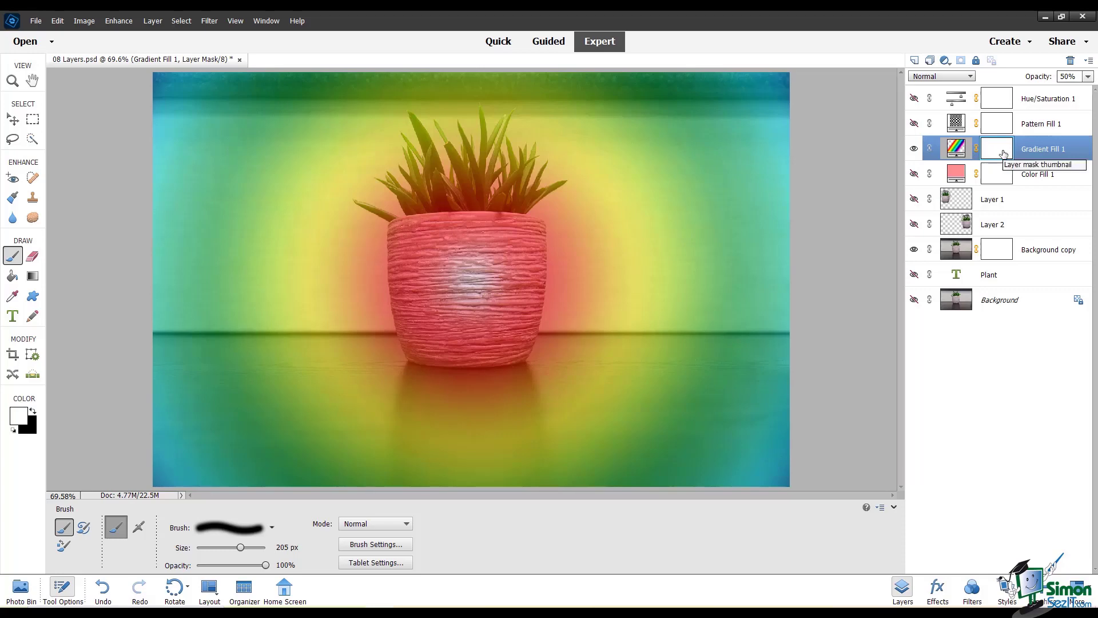
Step: Paint black on the gradient's mask to hide the rainbow over the lower-left photo
left_click(1004, 153)
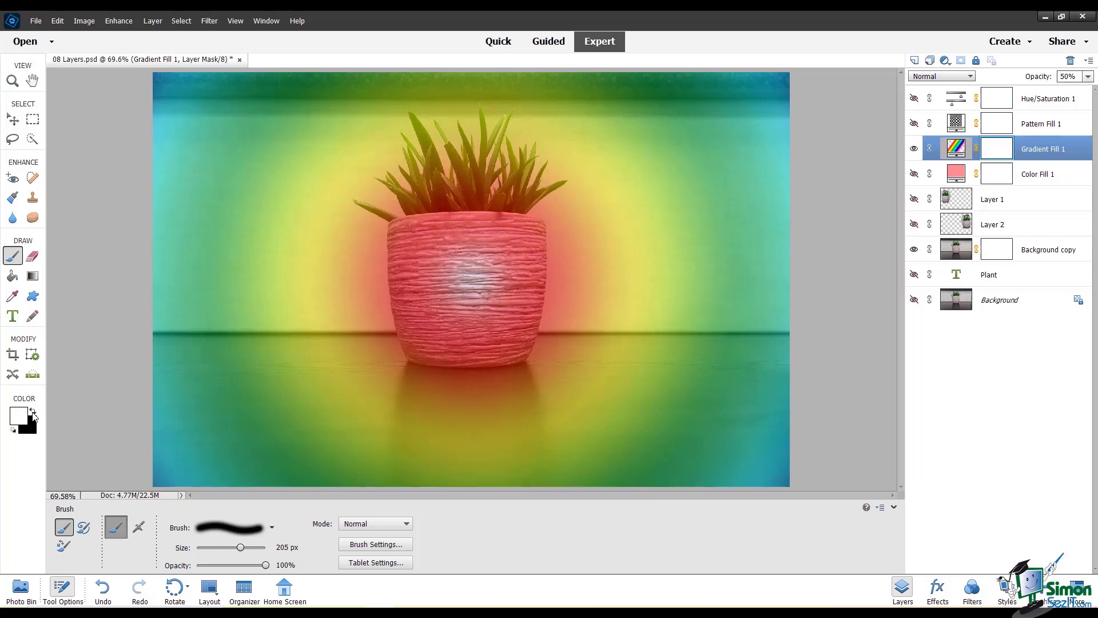
left_click(33, 412)
mouse_move(155, 367)
left_mouse_down()
mouse_move(226, 411)
mouse_move(318, 501)
mouse_move(177, 441)
mouse_move(145, 415)
mouse_move(182, 489)
mouse_move(221, 488)
mouse_move(167, 335)
mouse_move(187, 261)
mouse_move(295, 403)
mouse_move(173, 327)
mouse_move(229, 381)
mouse_move(268, 453)
mouse_move(259, 448)
mouse_move(268, 414)
mouse_move(337, 465)
mouse_move(479, 491)
mouse_move(655, 457)
mouse_move(798, 328)
mouse_move(714, 445)
mouse_move(791, 453)
left_mouse_up()
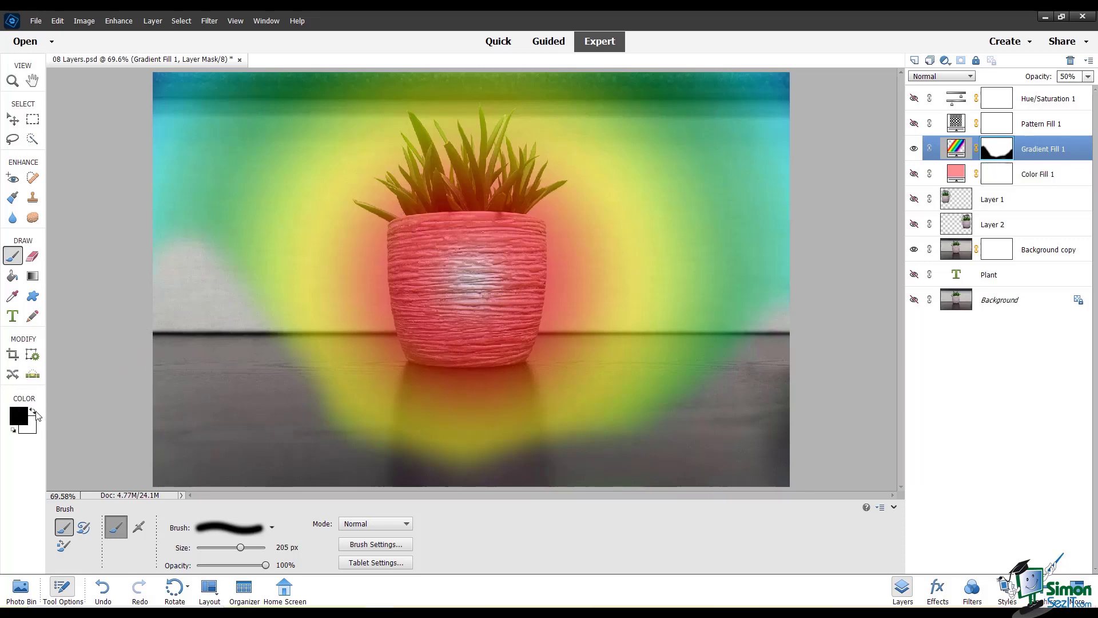
Step: Paint white on the mask to bring the gradient back over the left wall and floor
left_click(33, 411)
mouse_move(255, 318)
left_mouse_down()
mouse_move(229, 290)
mouse_move(218, 228)
left_mouse_up()
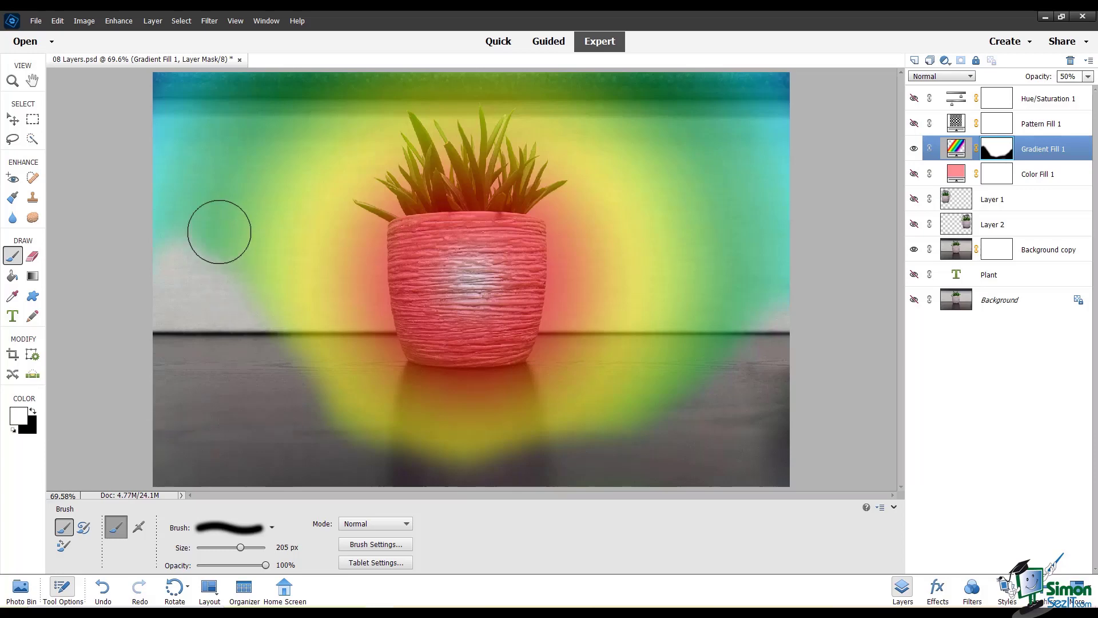
mouse_move(282, 337)
left_mouse_down()
mouse_move(400, 422)
mouse_move(550, 442)
mouse_move(696, 381)
mouse_move(787, 262)
mouse_move(714, 353)
mouse_move(577, 454)
mouse_move(754, 389)
mouse_move(670, 468)
mouse_move(782, 382)
mouse_move(776, 413)
left_mouse_up()
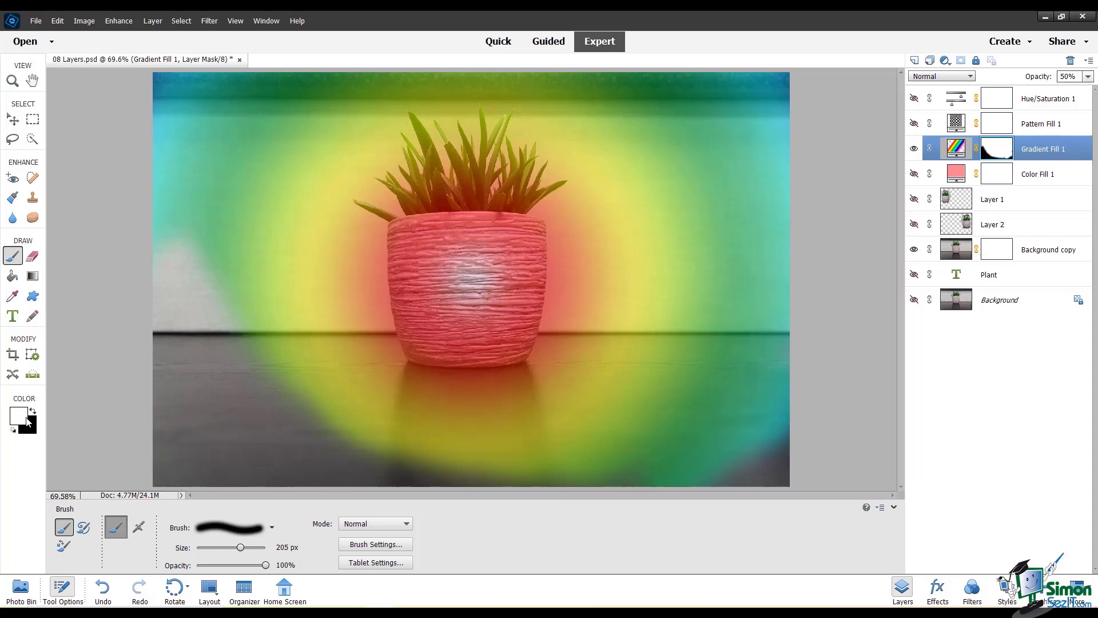
Step: Set the foreground to mid grey 818181 and brush it over the lower-left wall and floor
left_click(19, 416)
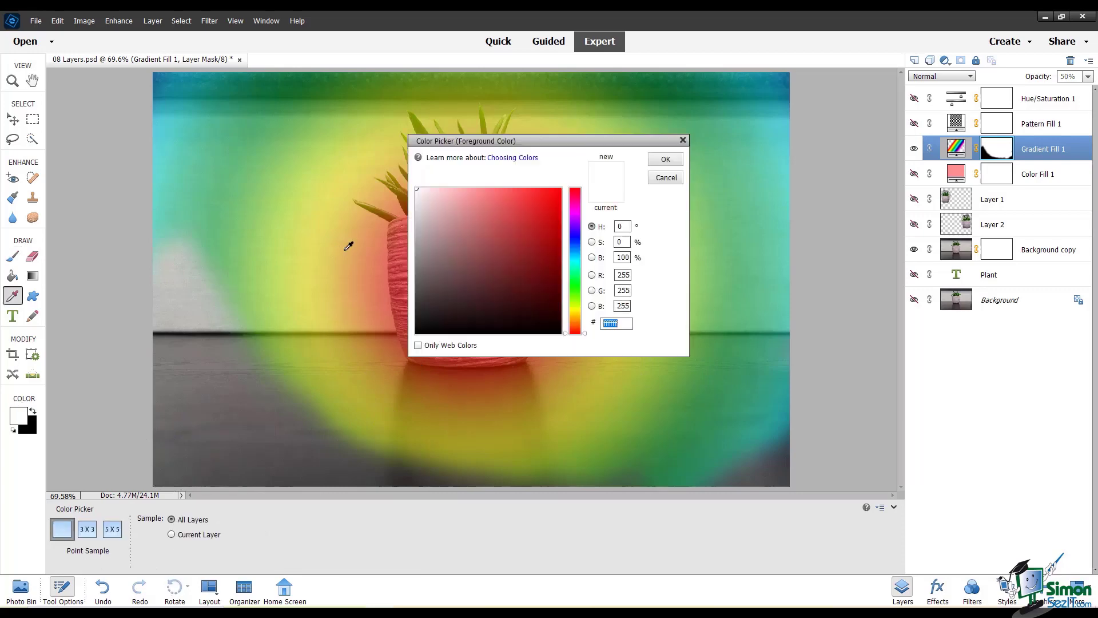
left_click(416, 259)
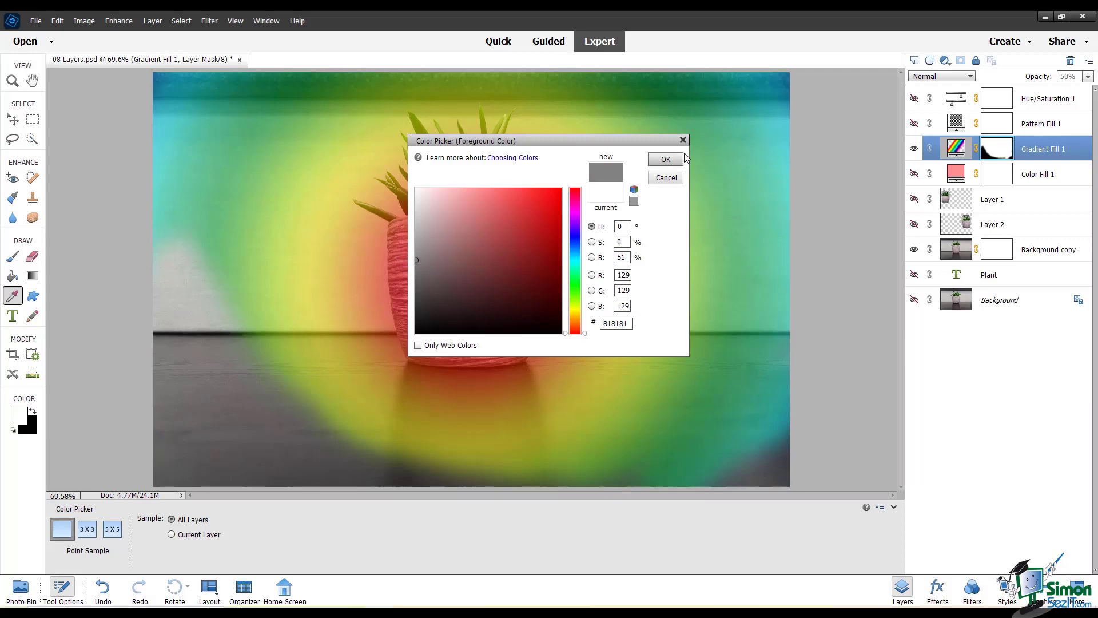
left_click(666, 159)
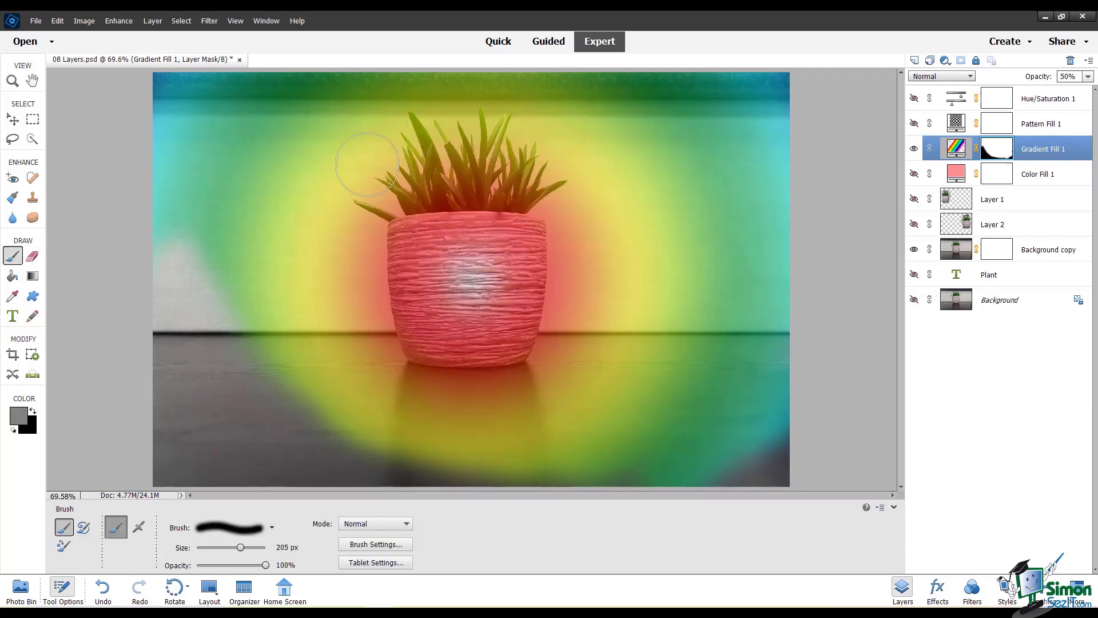
left_click_drag(154, 232, 246, 332)
mouse_move(303, 449)
left_mouse_down()
mouse_move(231, 415)
mouse_move(190, 342)
mouse_move(180, 398)
mouse_move(225, 463)
mouse_move(289, 495)
mouse_move(357, 496)
mouse_move(305, 441)
mouse_move(363, 475)
mouse_move(180, 355)
mouse_move(212, 310)
mouse_move(263, 391)
mouse_move(232, 357)
left_mouse_up()
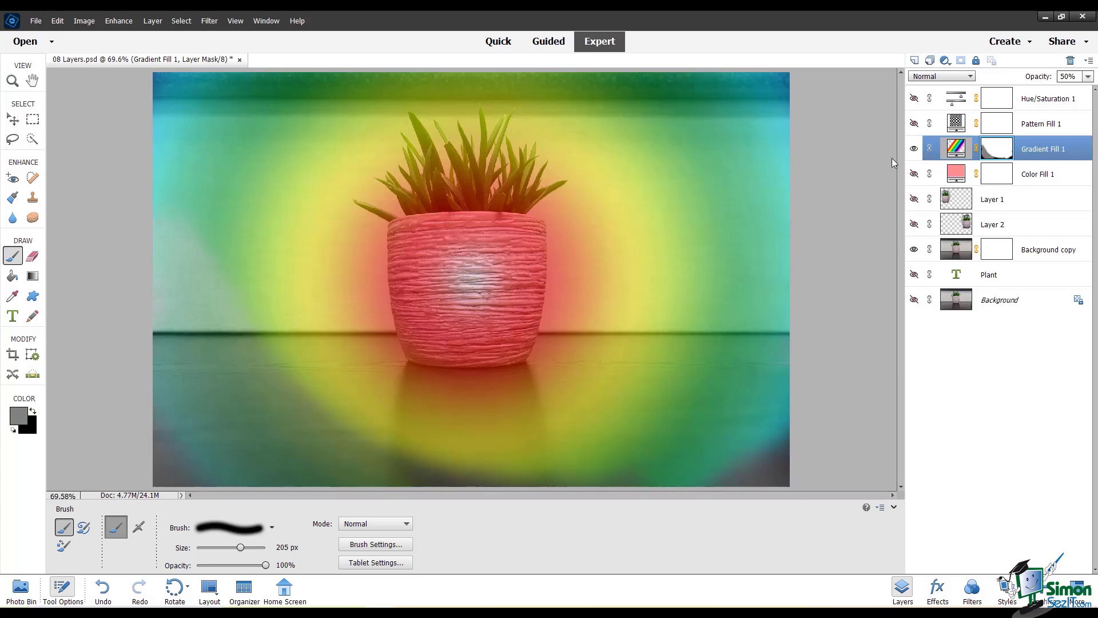
Step: Hide Gradient Fill 1 and paint black on Background copy's mask around the plant
left_click(914, 151)
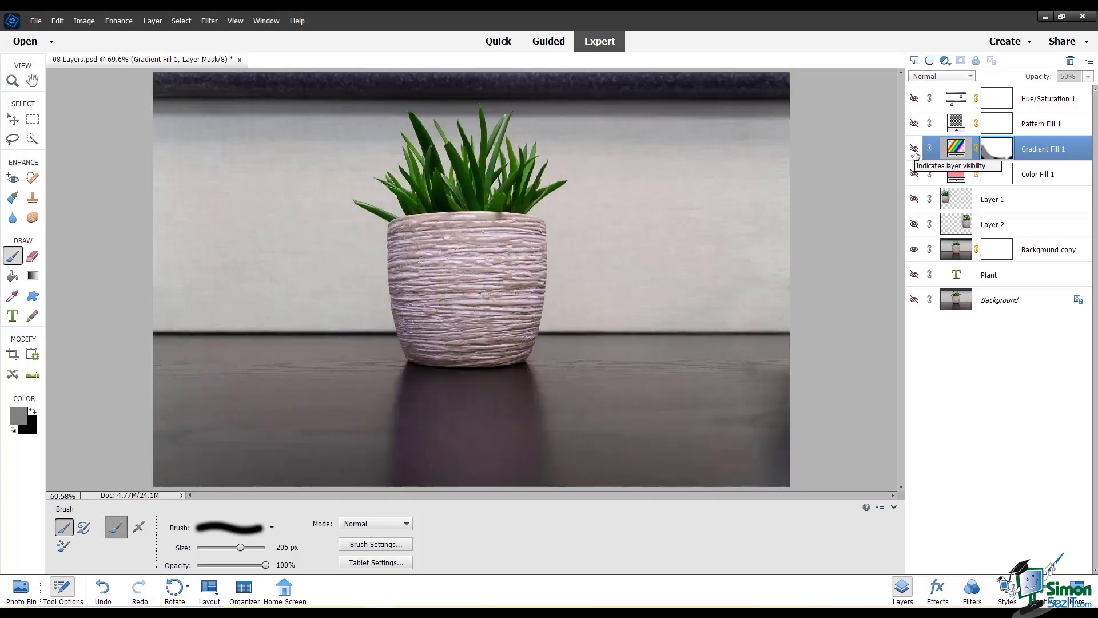
left_click(1004, 256)
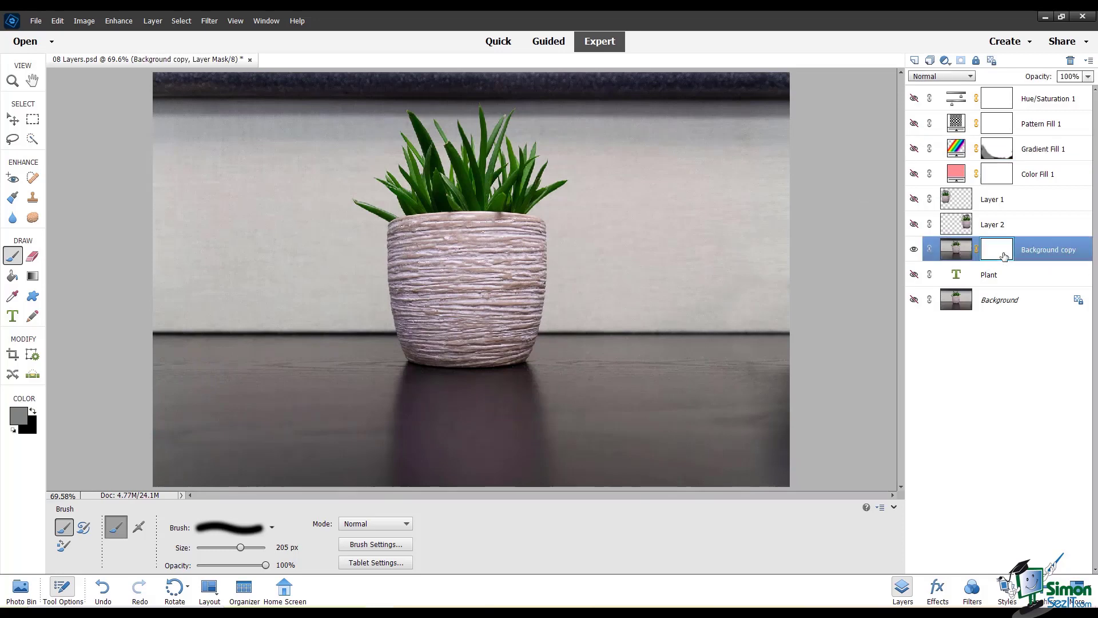
left_click(33, 413)
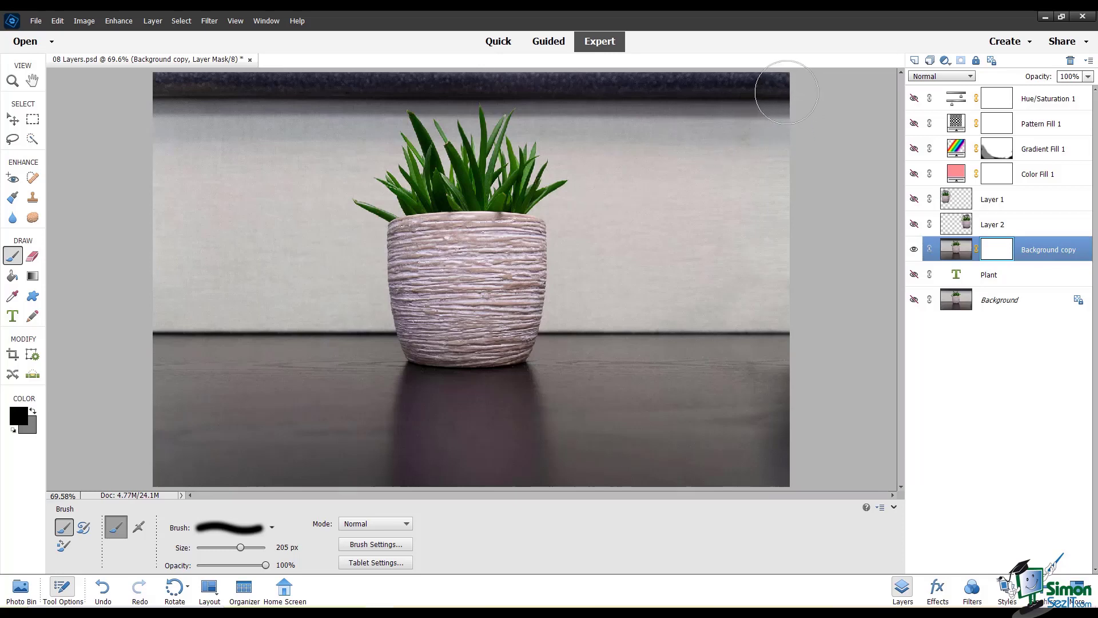
mouse_move(711, 161)
left_mouse_down()
mouse_move(780, 86)
mouse_move(652, 216)
mouse_move(590, 358)
mouse_move(673, 301)
mouse_move(465, 448)
mouse_move(297, 319)
mouse_move(301, 191)
mouse_move(413, 52)
mouse_move(633, 167)
mouse_move(757, 147)
mouse_move(660, 238)
mouse_move(616, 427)
mouse_move(775, 355)
mouse_move(813, 456)
mouse_move(752, 350)
mouse_move(580, 469)
mouse_move(186, 449)
mouse_move(351, 459)
mouse_move(263, 286)
mouse_move(184, 74)
mouse_move(161, 411)
mouse_move(243, 431)
mouse_move(233, 179)
mouse_move(217, 282)
left_mouse_up()
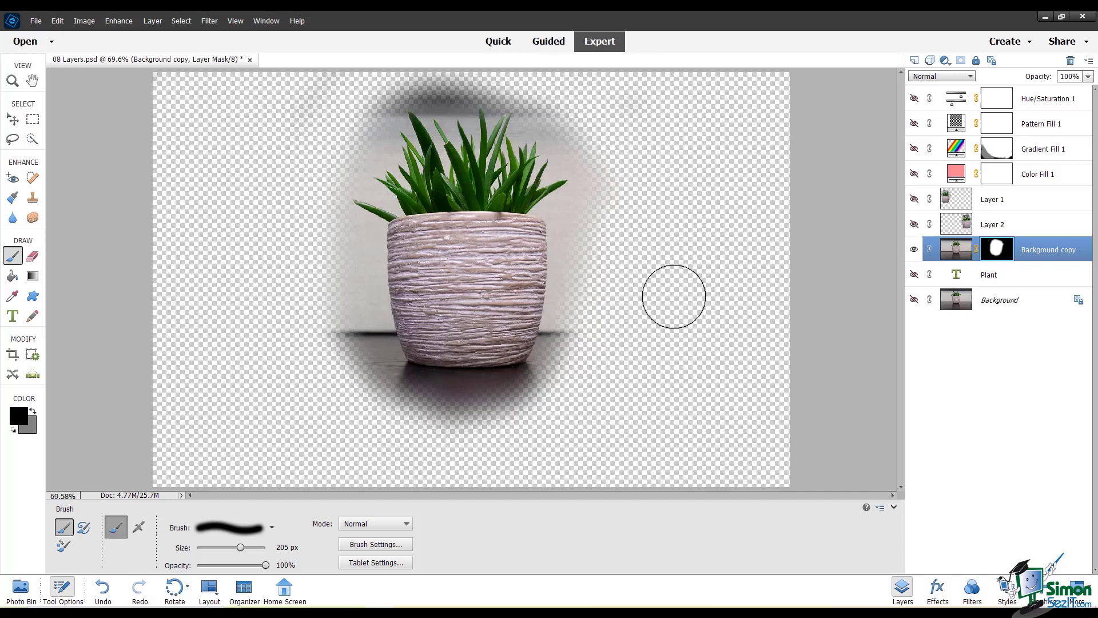
Step: Shrink the brush to 20 px and paint the mask along the right-hand leaf tips
key("bracketleft")
key("bracketleft")
key("bracketleft")
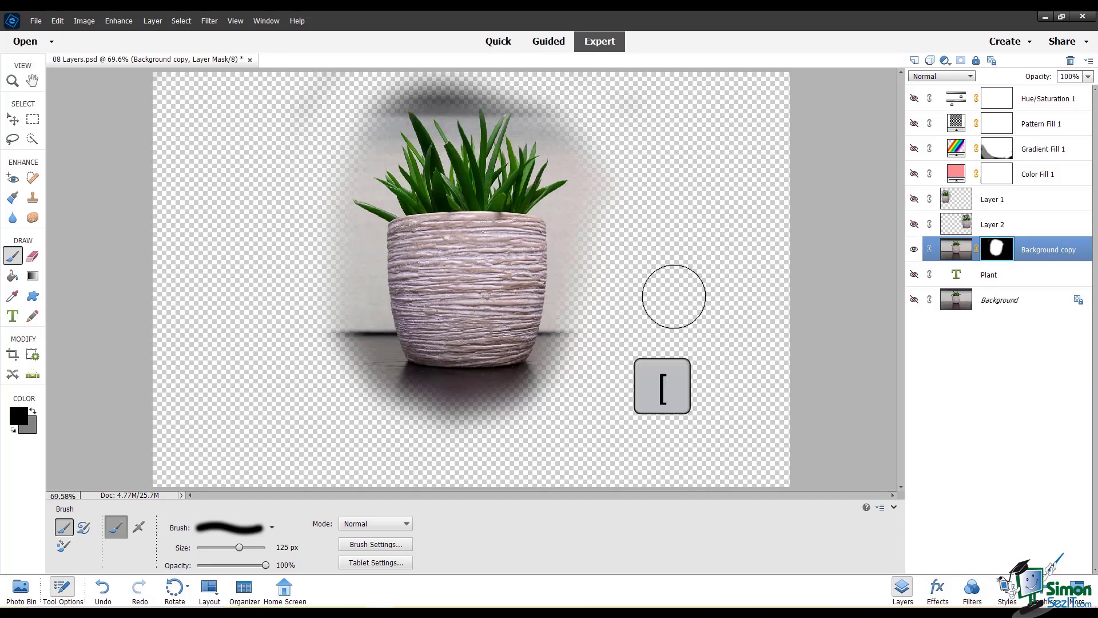
key("bracketleft")
key("bracketleft")
key("bracketleft")
key("bracketleft")
key("bracketleft")
key("bracketleft")
key("bracketleft")
key("bracketleft")
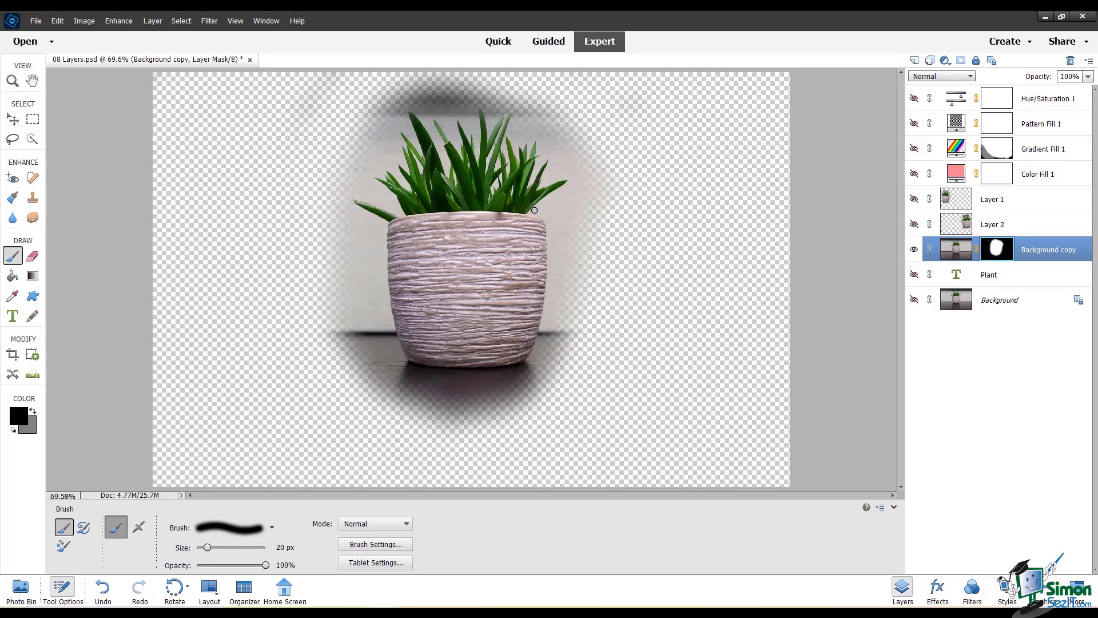
mouse_move(535, 207)
left_mouse_down()
mouse_move(574, 181)
mouse_move(546, 182)
mouse_move(559, 156)
mouse_move(535, 172)
mouse_move(550, 137)
mouse_move(536, 139)
left_mouse_up()
Step: Set the brush size back to 175 px and swap the painting colours
key("bracketright")
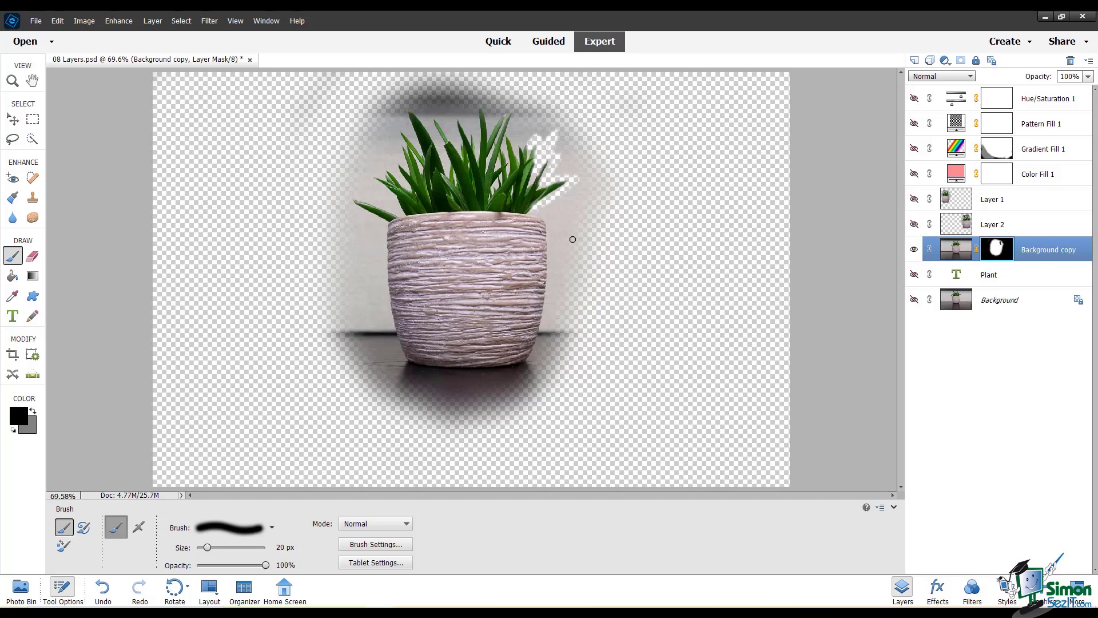
key("bracketright")
key("bracketright")
key("bracketright")
key("bracketright")
key("bracketright")
key("bracketright")
key("bracketright")
key("bracketright")
key("bracketright")
key("bracketright")
key("bracketright")
key("bracketright")
key("bracketright")
key("bracketright")
key("bracketright")
key("bracketright")
key("bracketright")
key("bracketright")
key("bracketleft")
key("bracketleft")
key("x")
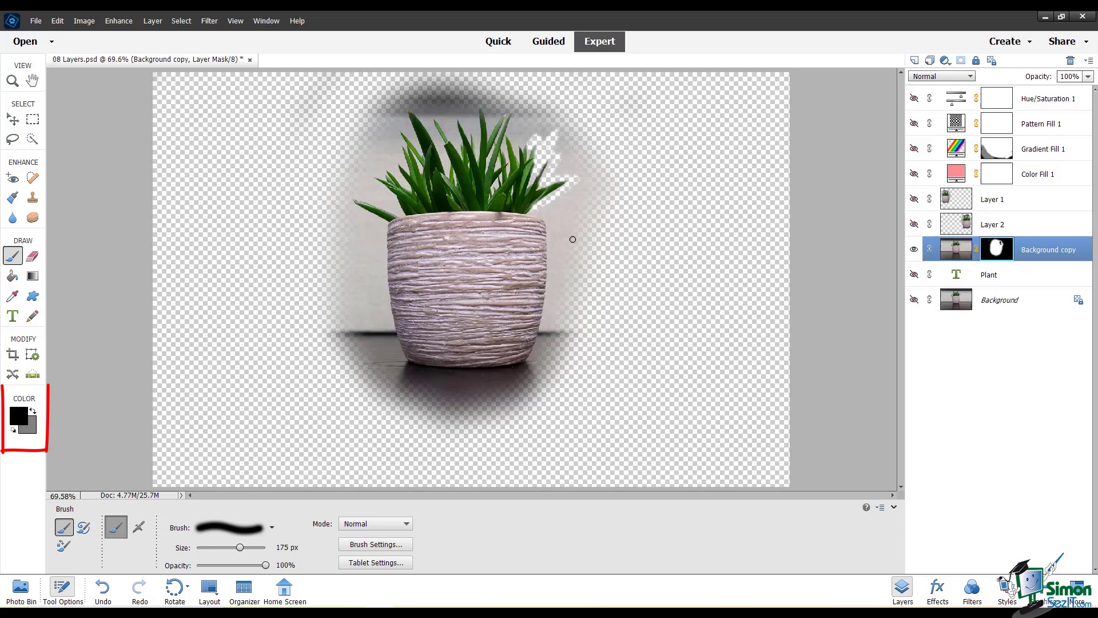
Step: Toggle the foreground between grey and black and select the Paint Bucket tool (K)
key("x")
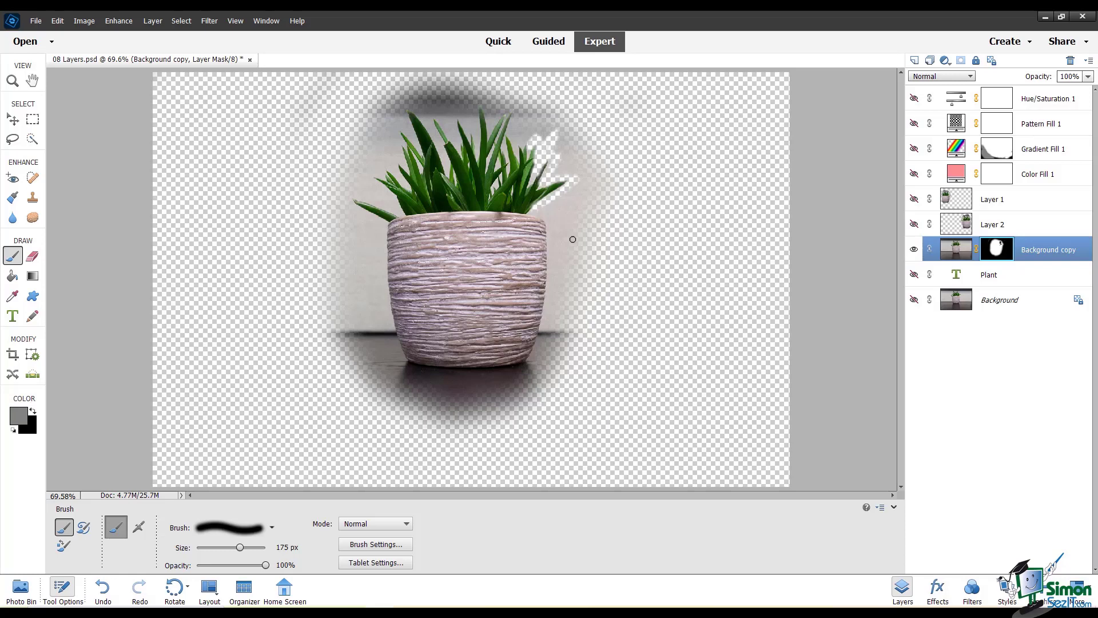
key("x")
key("x")
key("k")
key("x")
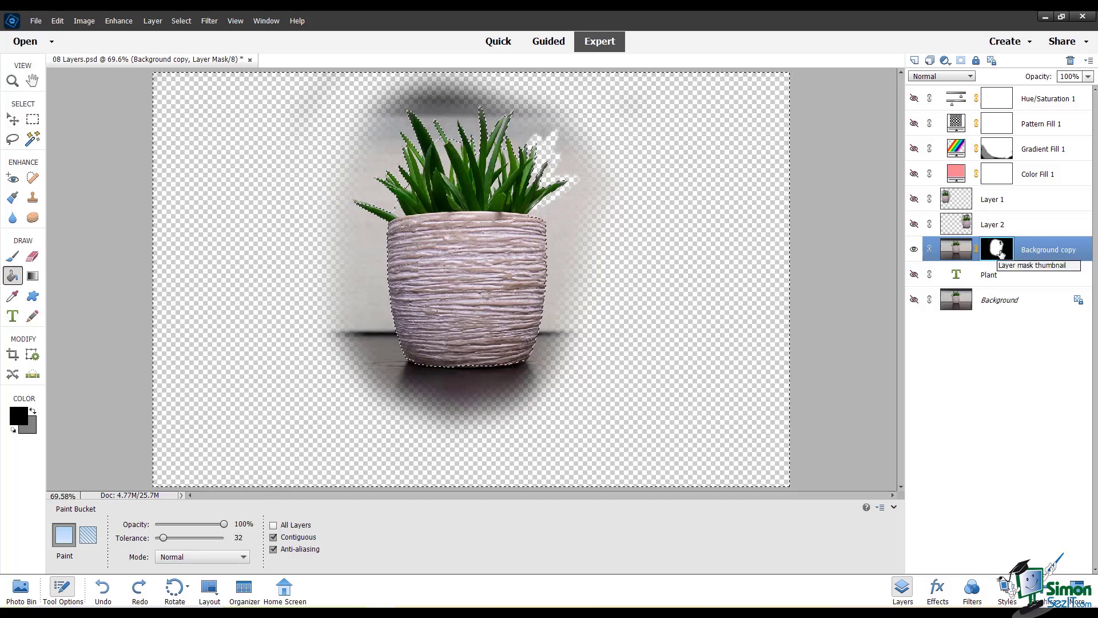
Step: Delete Background copy's old mask, auto-select the plant and pot, and add a new mask
right_click(1000, 252)
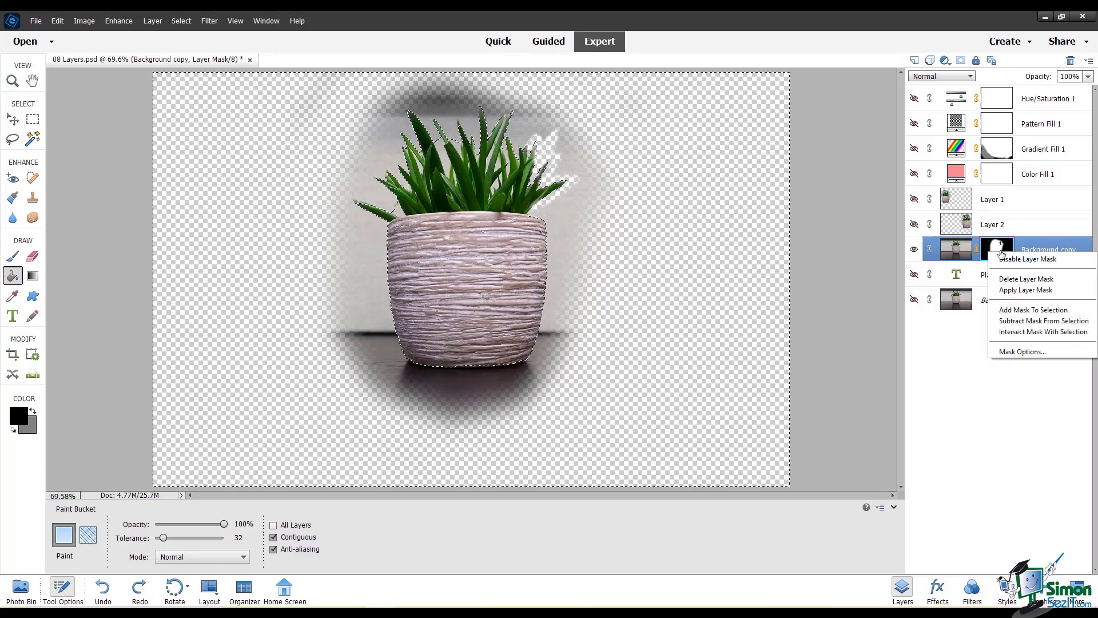
left_click(1067, 281)
left_click(33, 140)
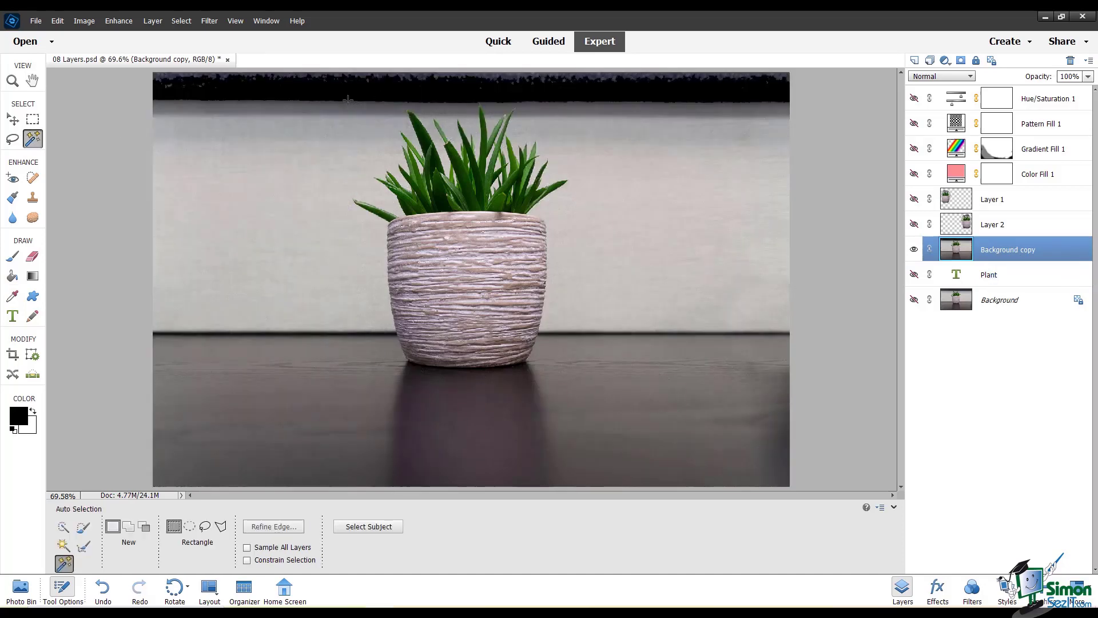
left_click_drag(347, 100, 595, 346)
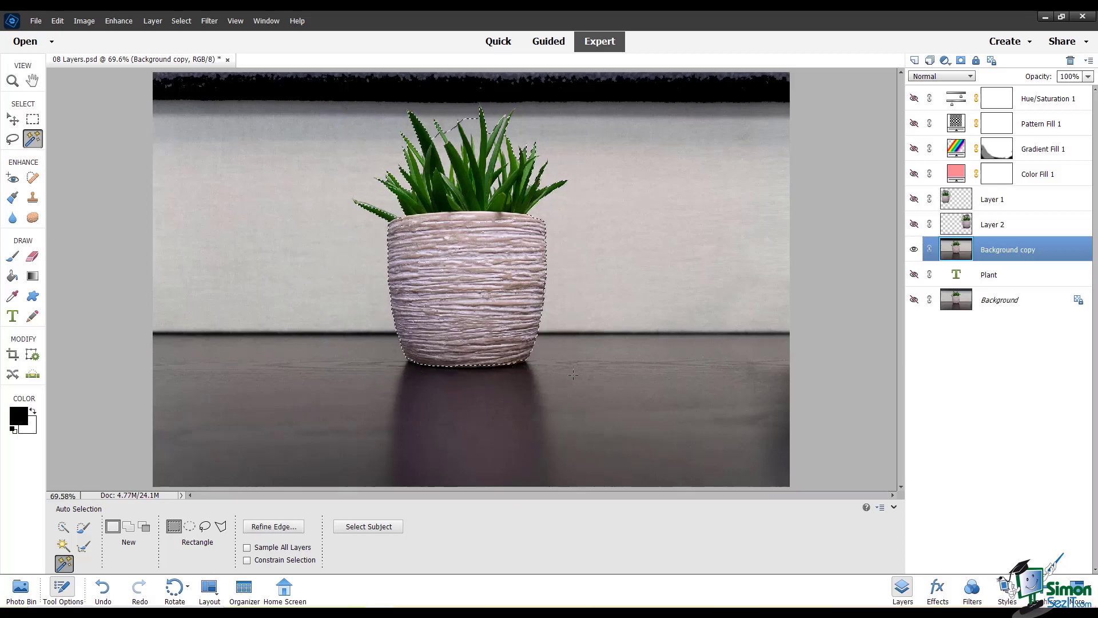
left_click(962, 60)
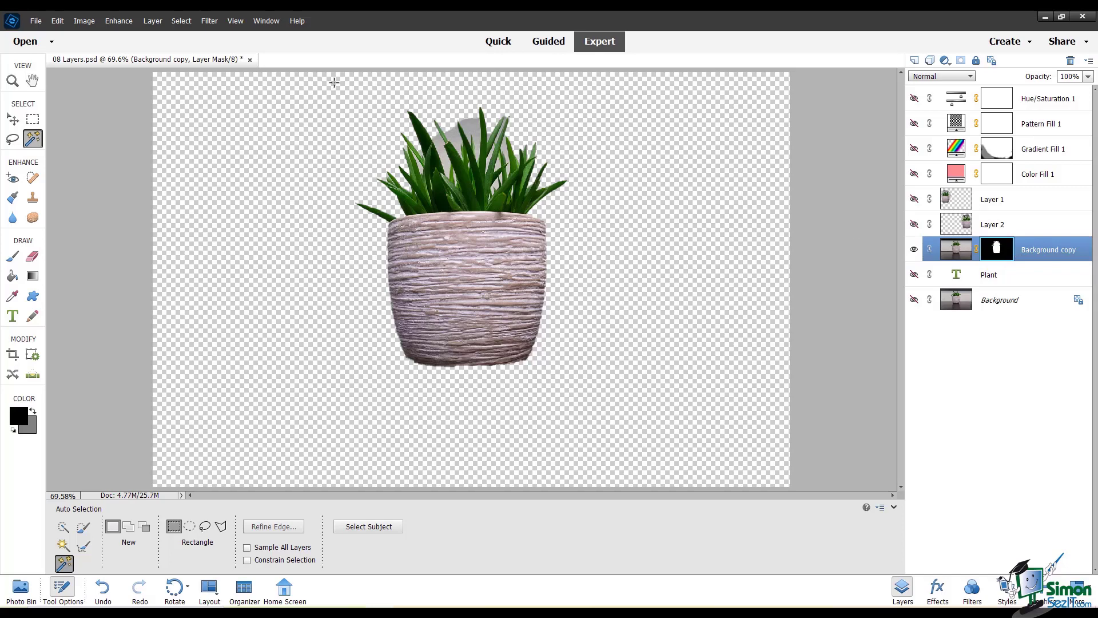
Step: Reselect the plant, show Gradient Fill 1, and paint-bucket black into its mask over the pot, then undo
left_click(182, 22)
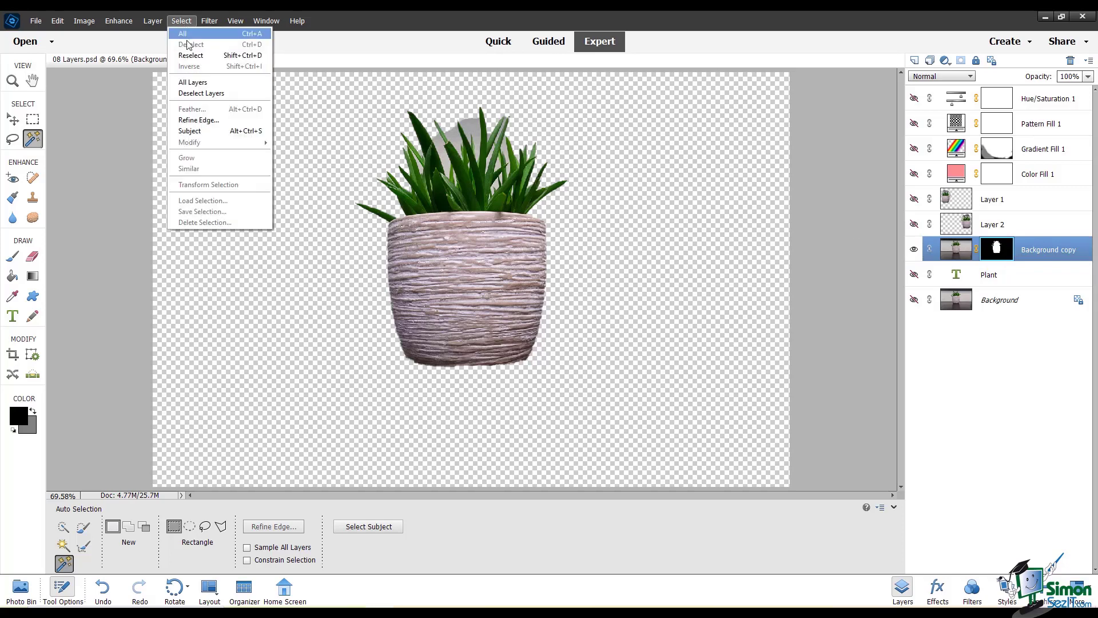
left_click(194, 57)
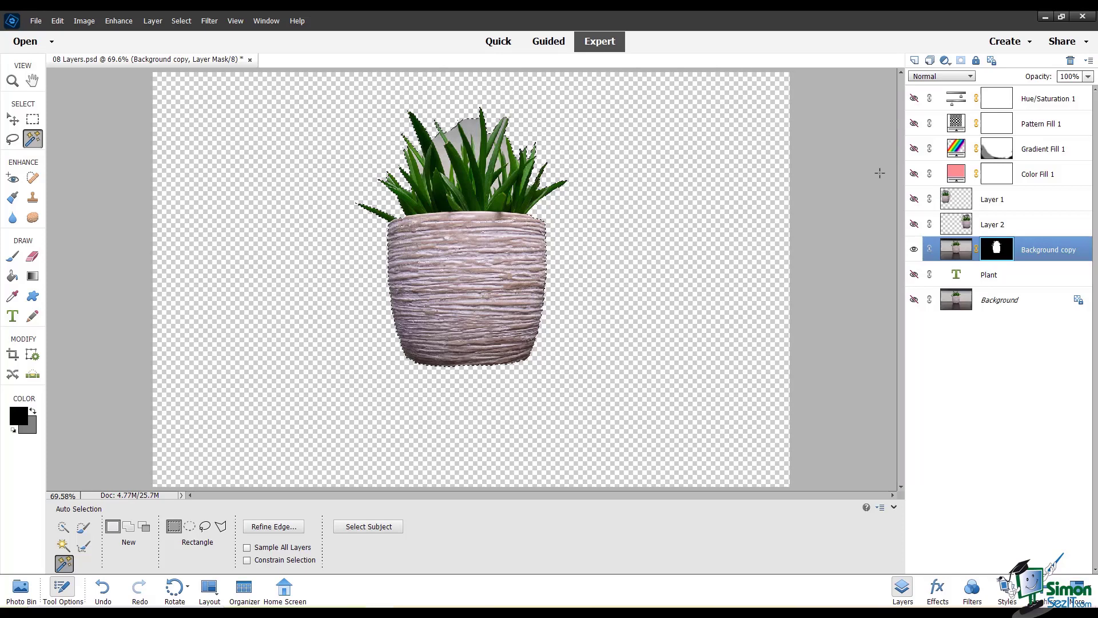
left_click(914, 148)
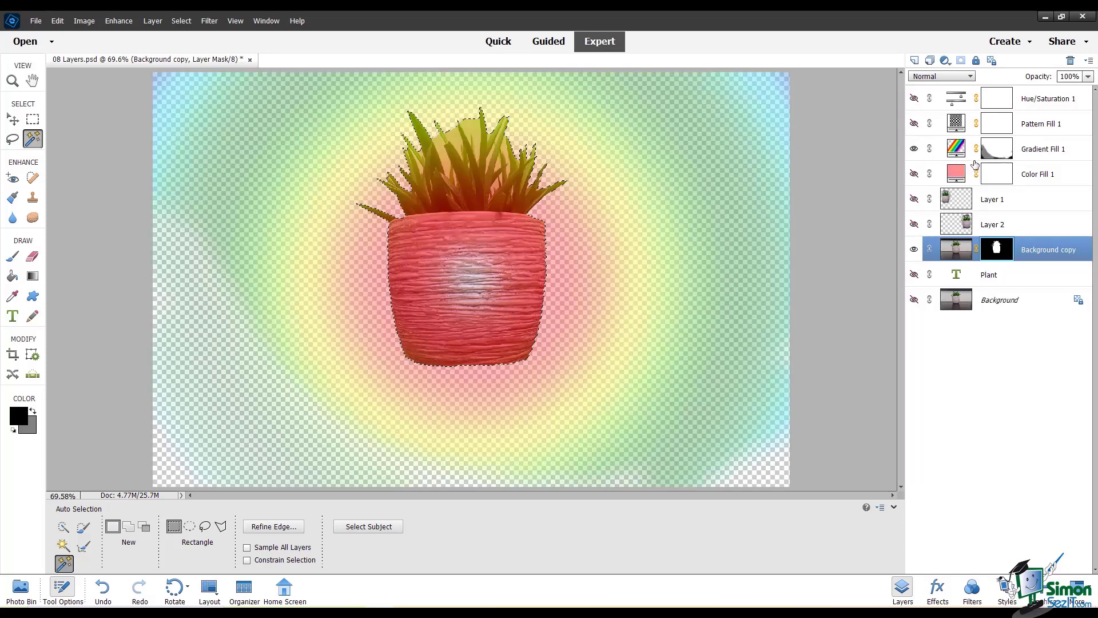
left_click(1002, 149)
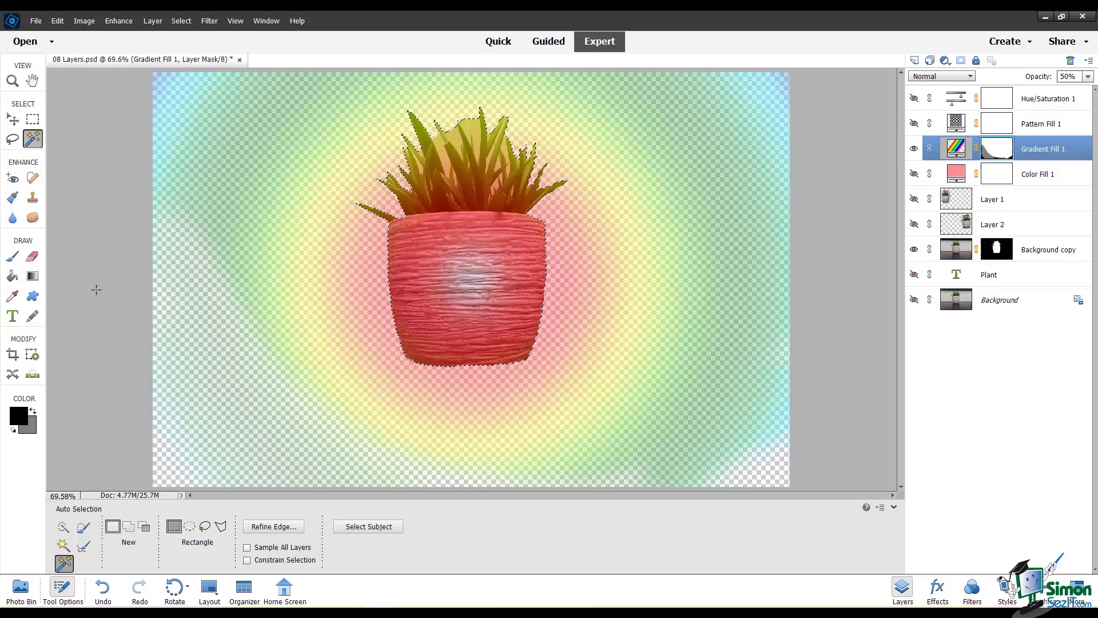
left_click(12, 277)
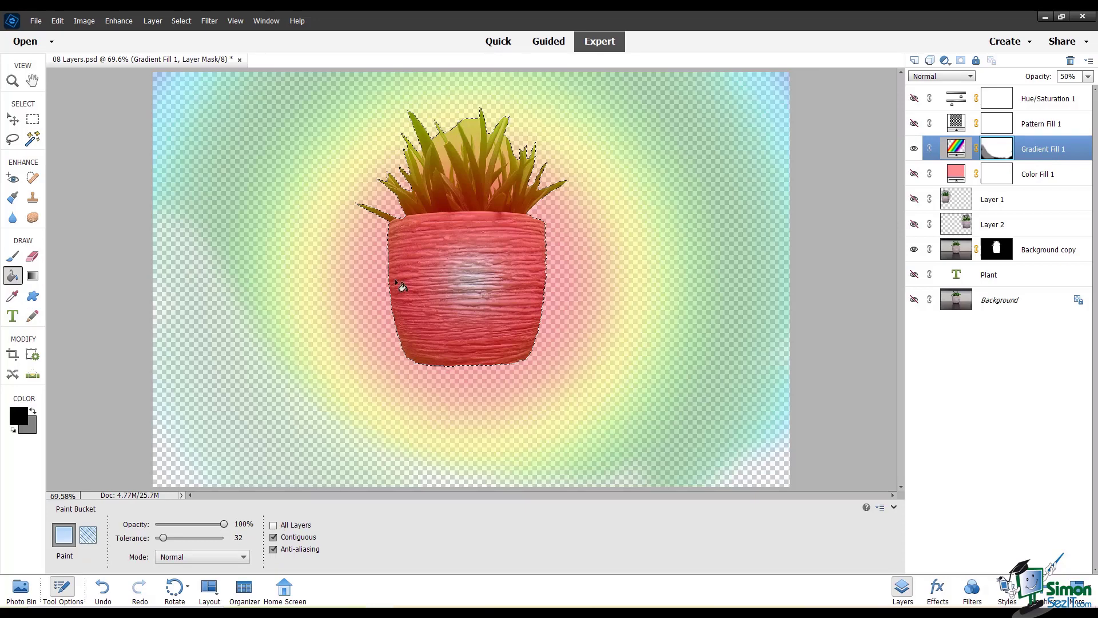
left_click(469, 256)
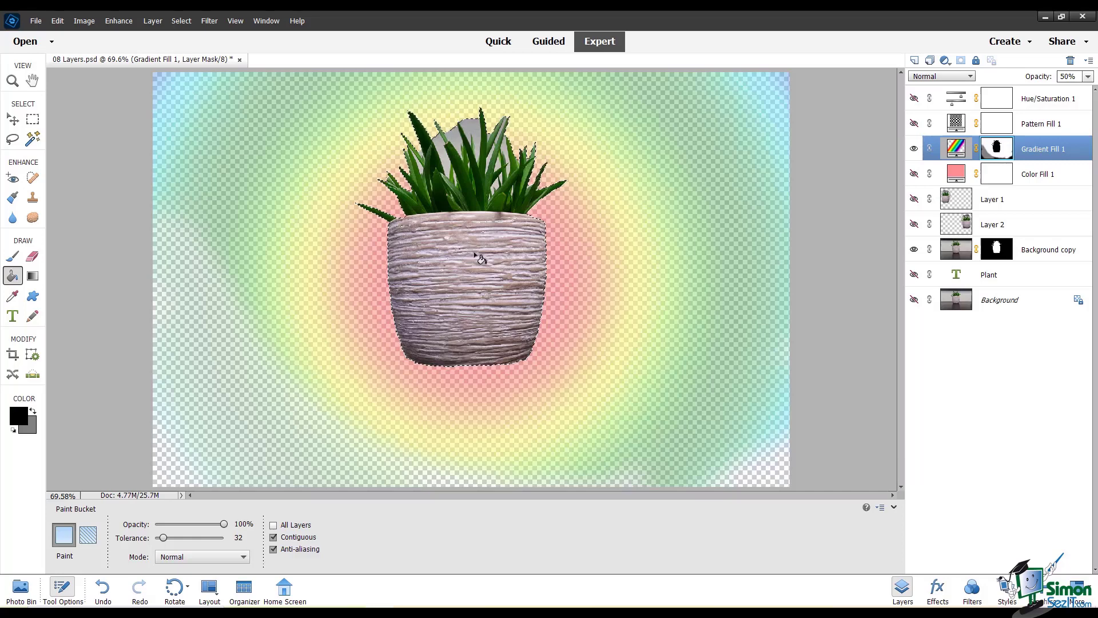
key("ctrl+z")
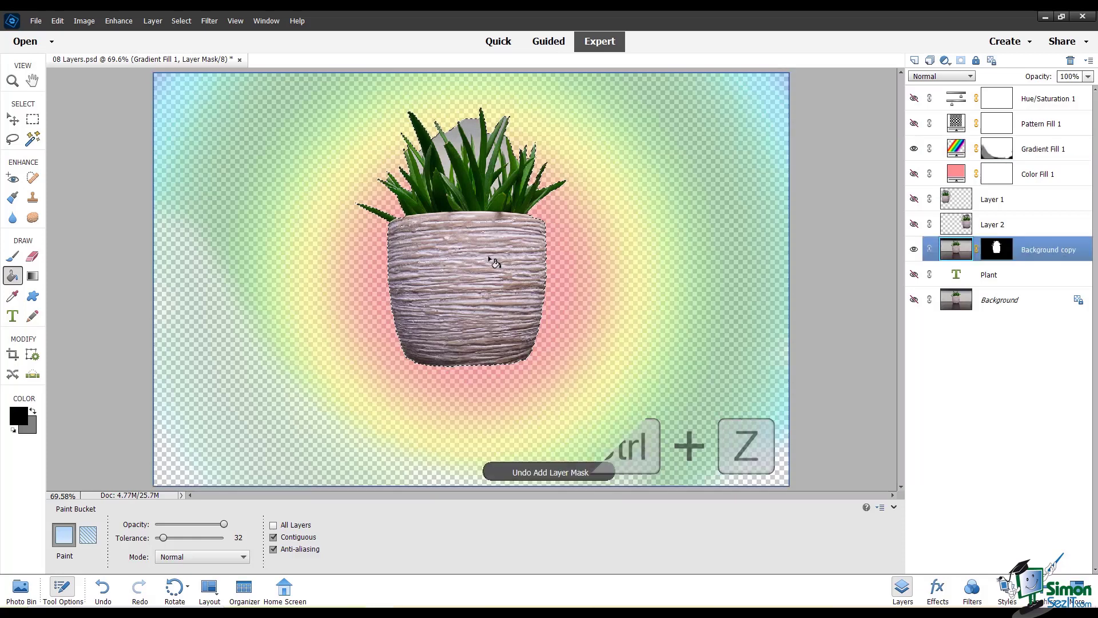
Step: Undo the earlier paint bucket fill and invert the selection to the background
left_click(489, 258)
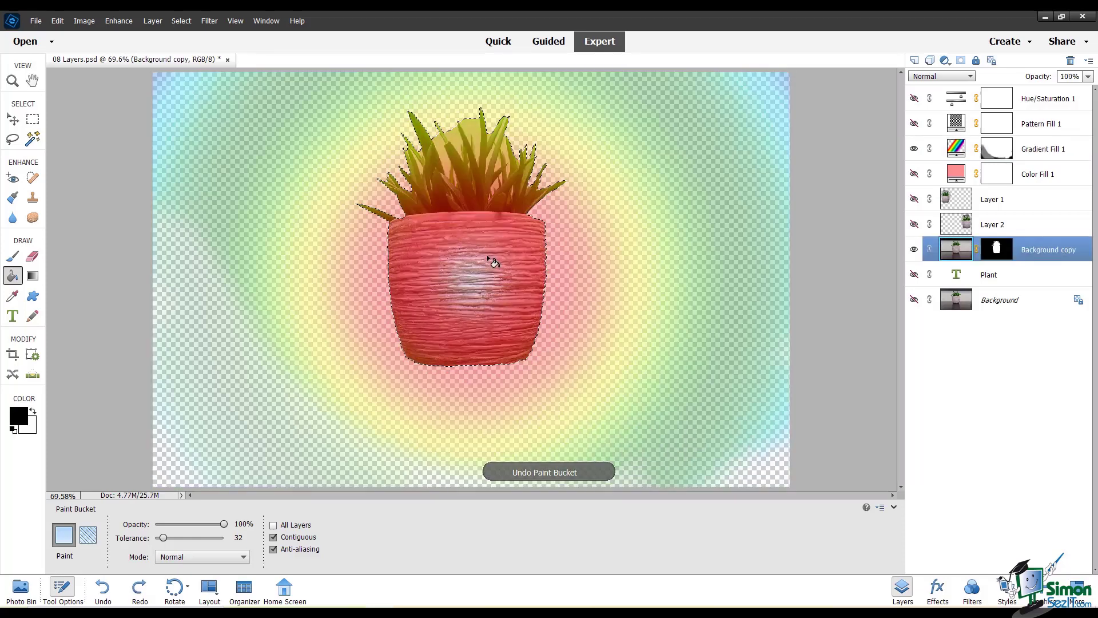
left_click(182, 21)
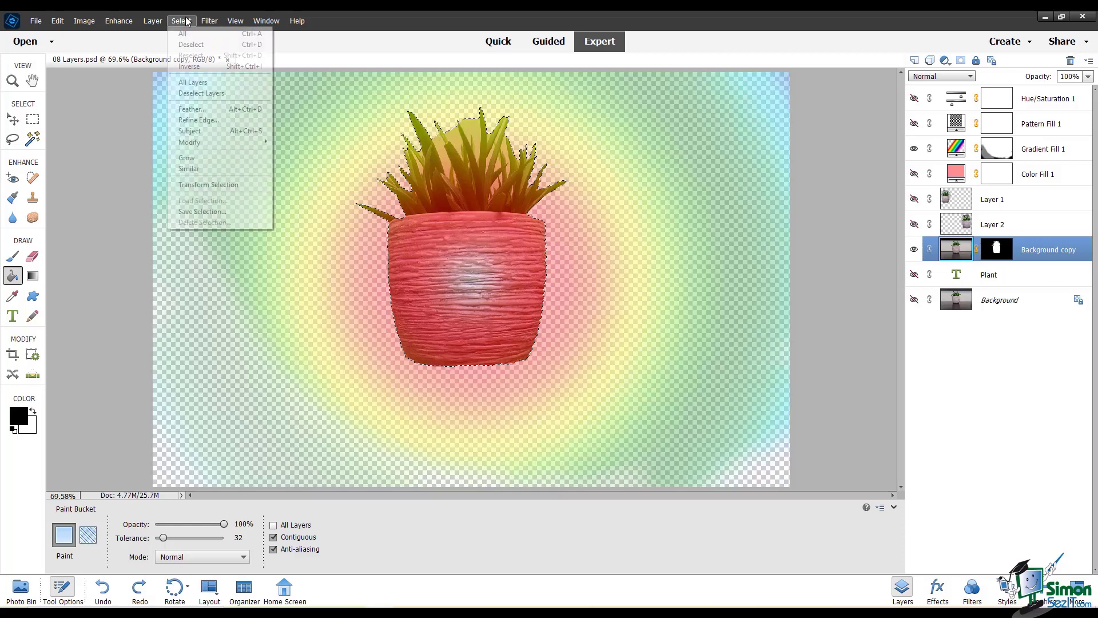
left_click(204, 65)
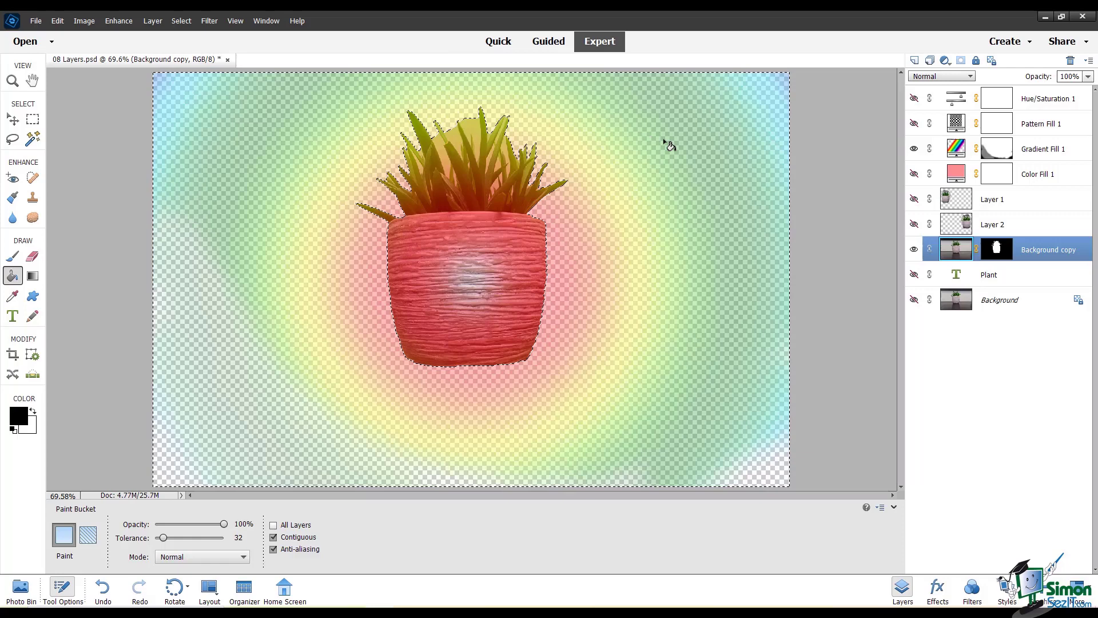
Step: Fill the background of Background copy's mask grey then black, with Gradient Fill 1 hidden
left_click(998, 255)
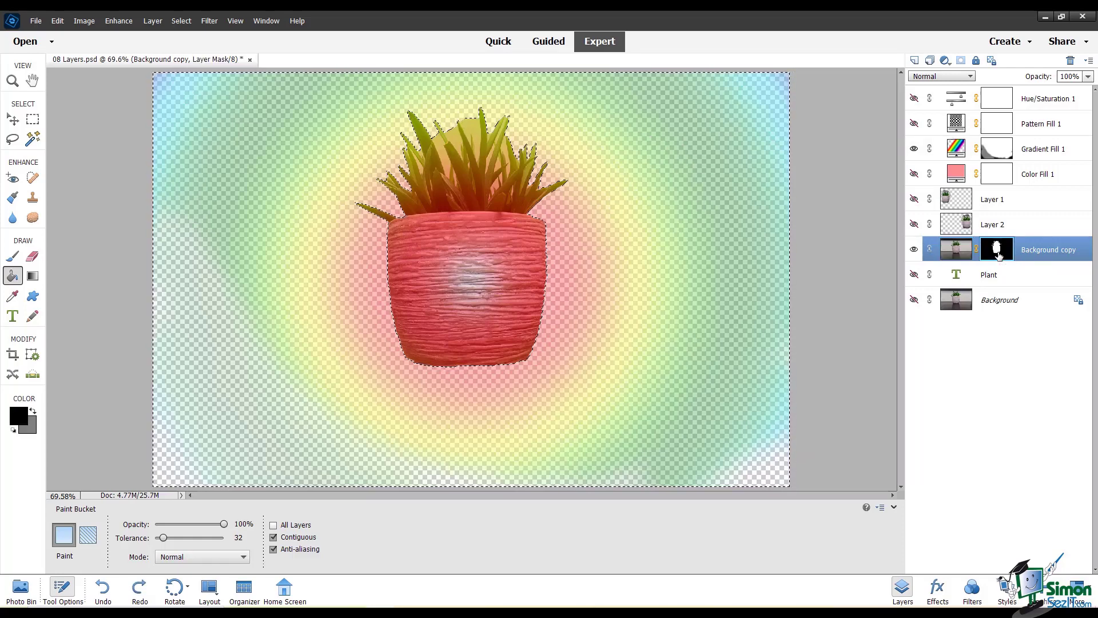
key("x")
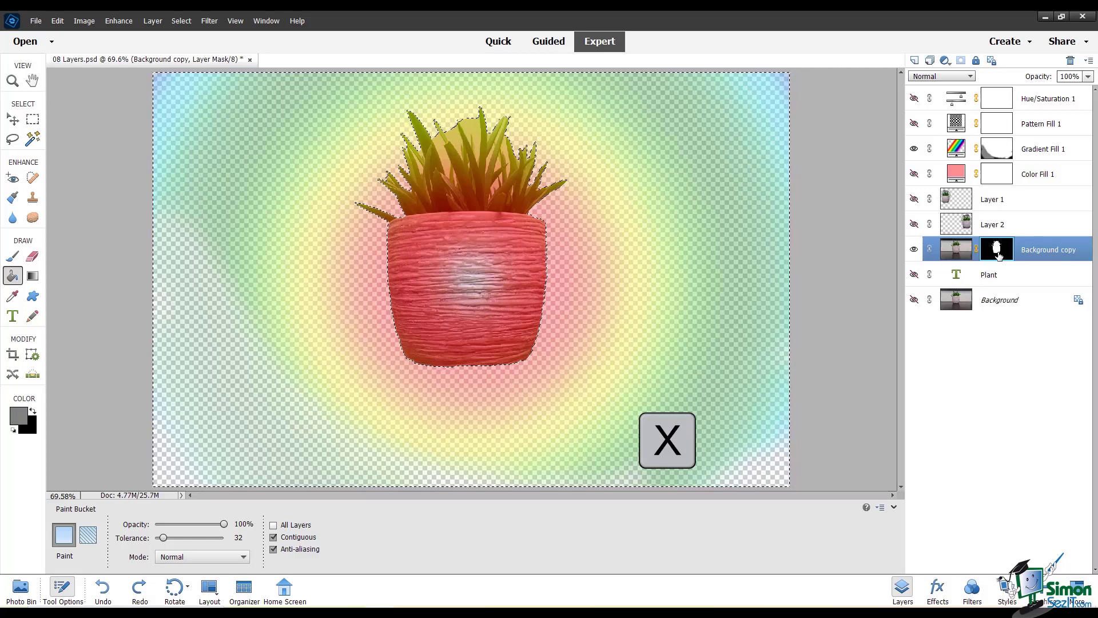
left_click(647, 193)
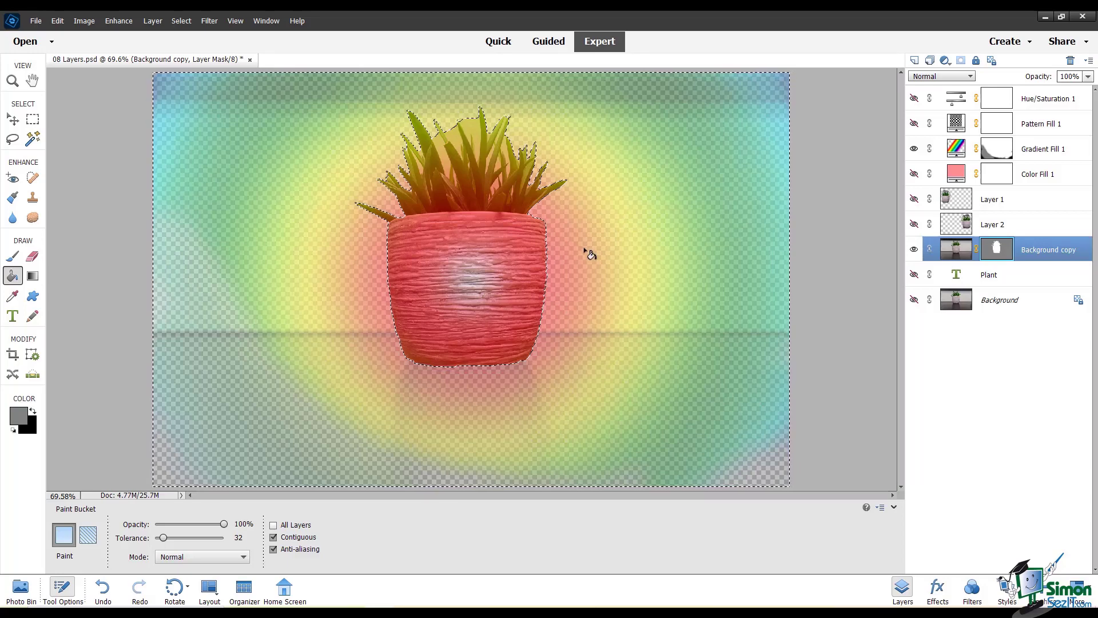
left_click(914, 149)
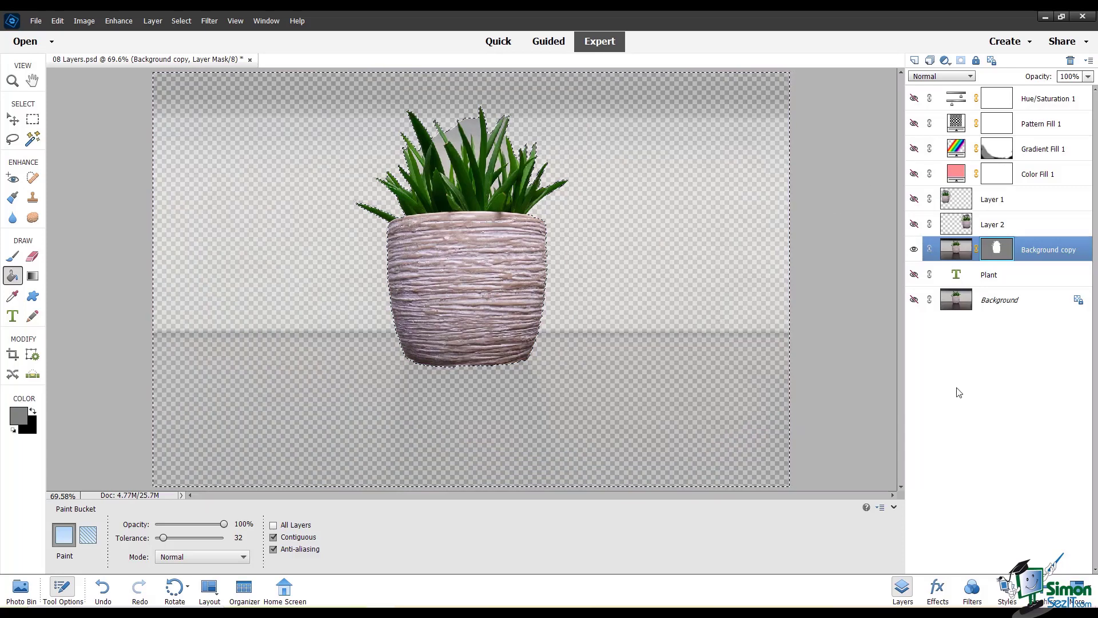
key("x")
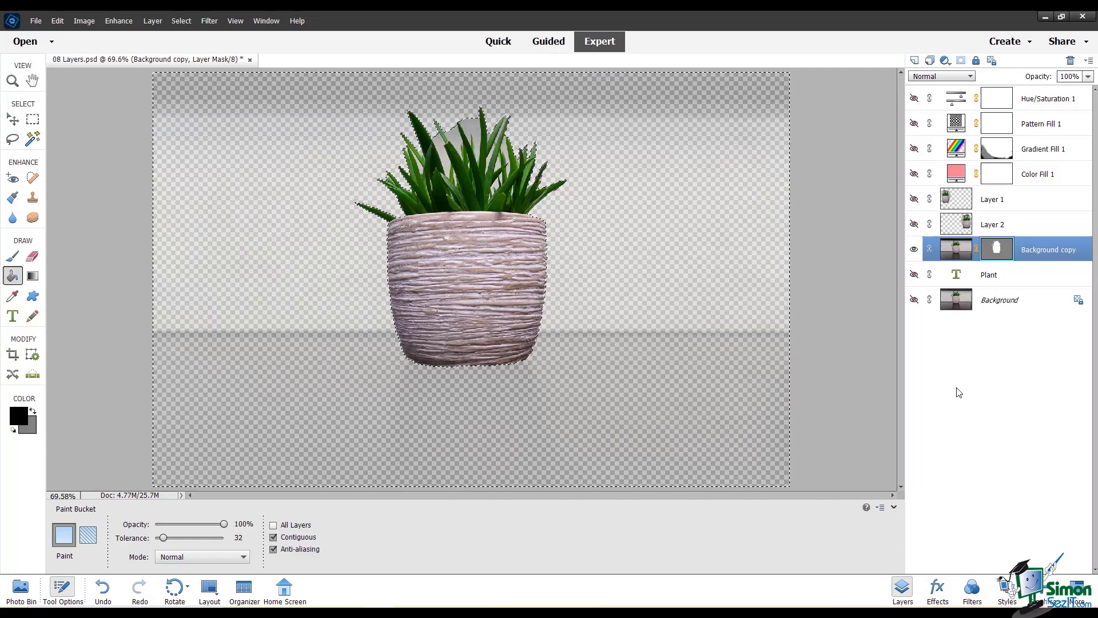
left_click(697, 326)
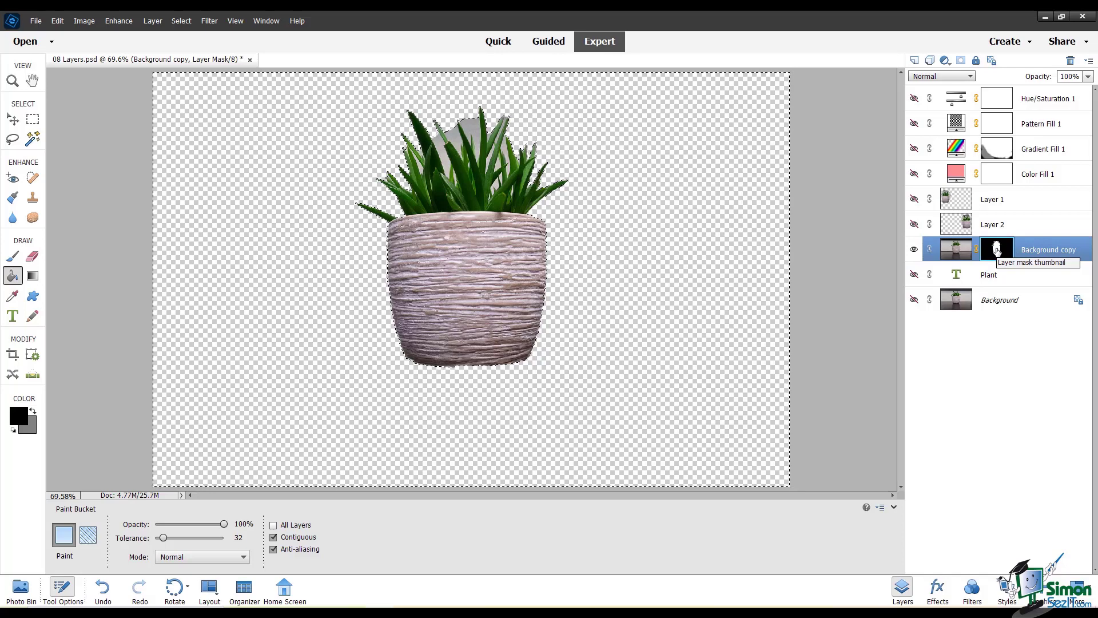
Step: Apply the Background copy layer mask, baking the plant cut-out into the layer's pixels
right_click(996, 249)
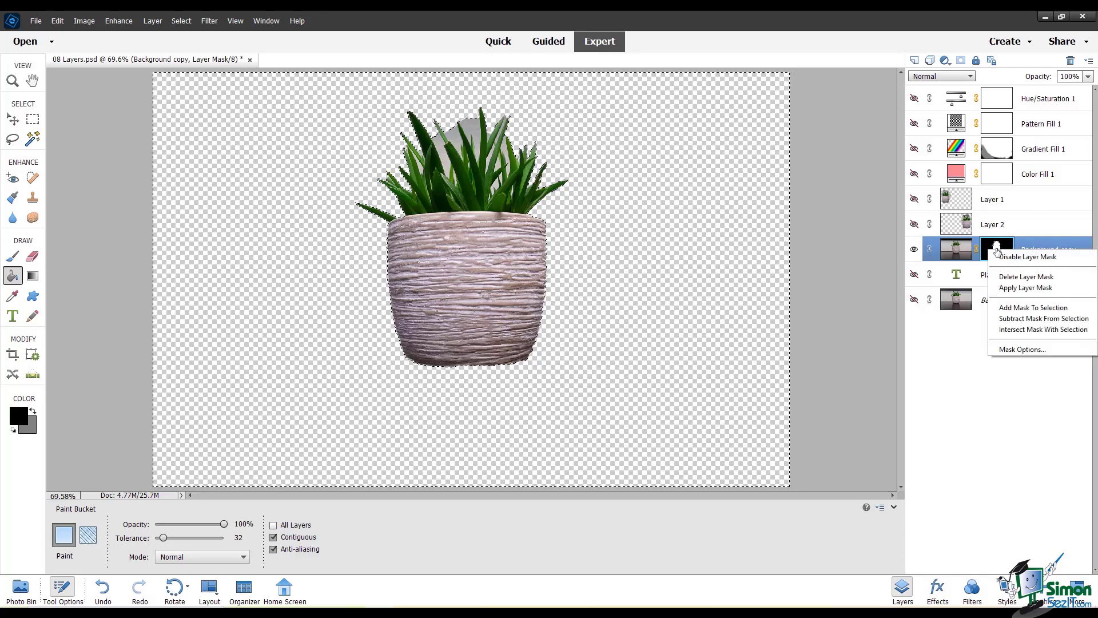
left_click(1048, 289)
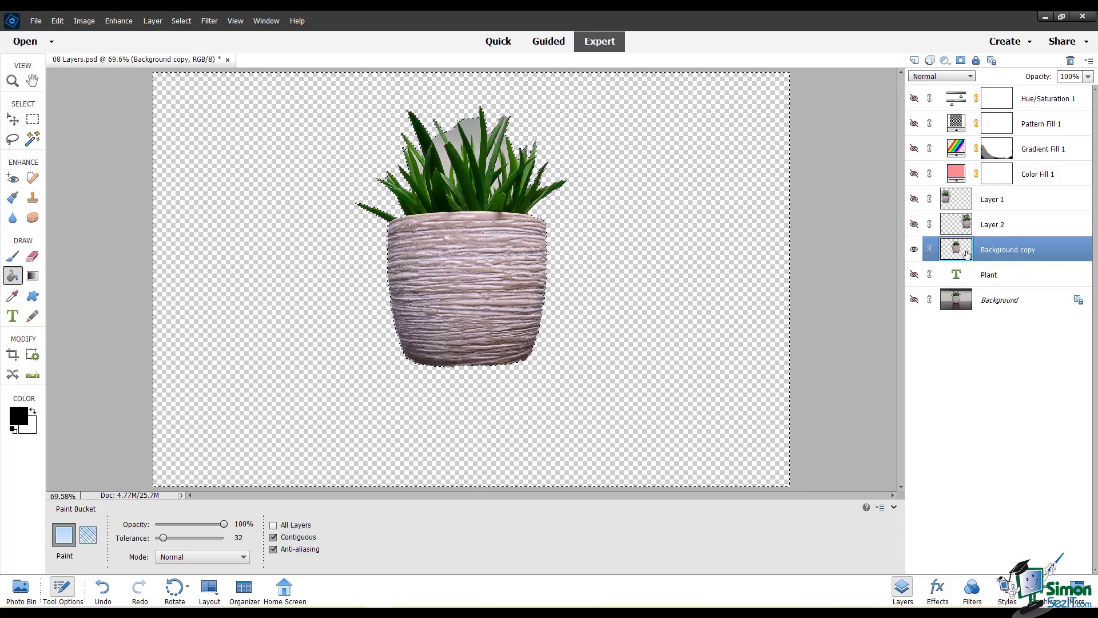
Step: Deselect, add a new white mask to Background copy, and brush black over the grey patch behind the leaves
key("ctrl+d")
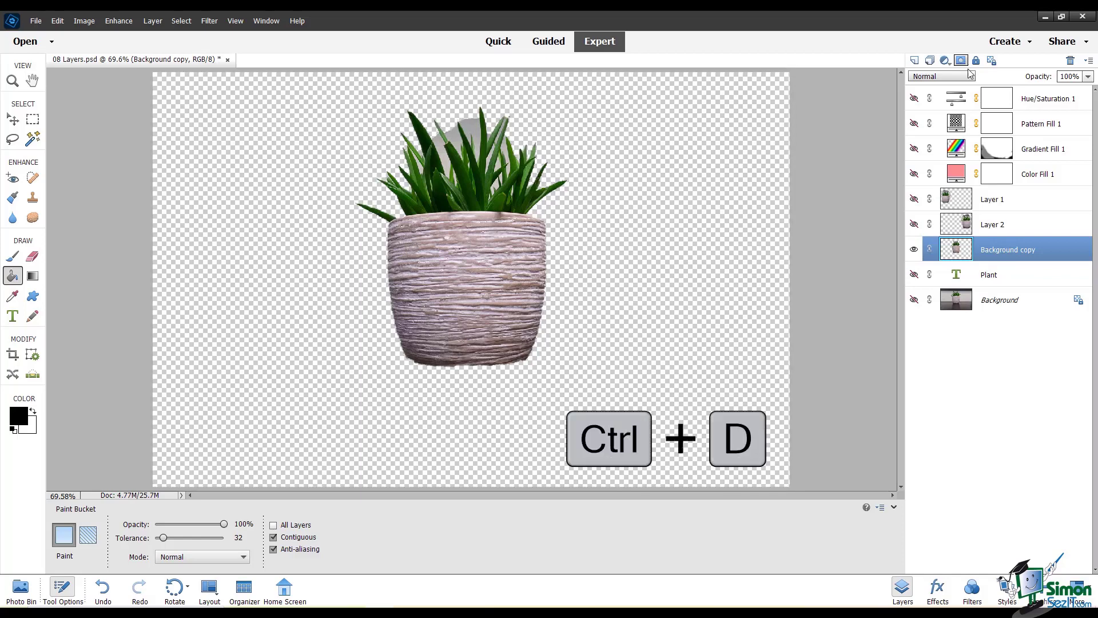
left_click(961, 60)
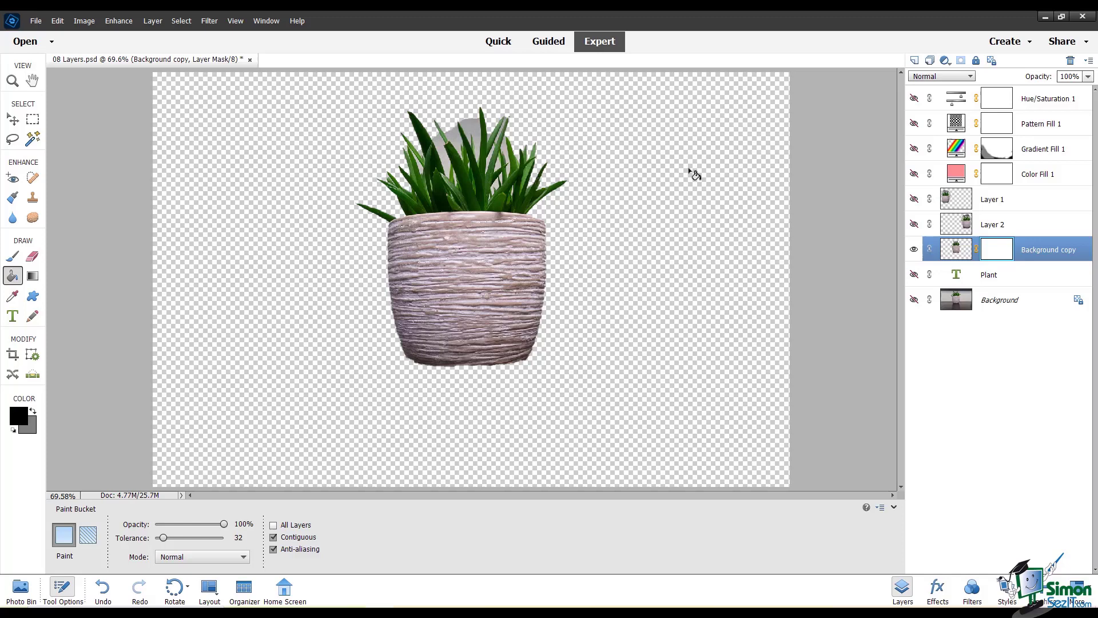
left_click(13, 257)
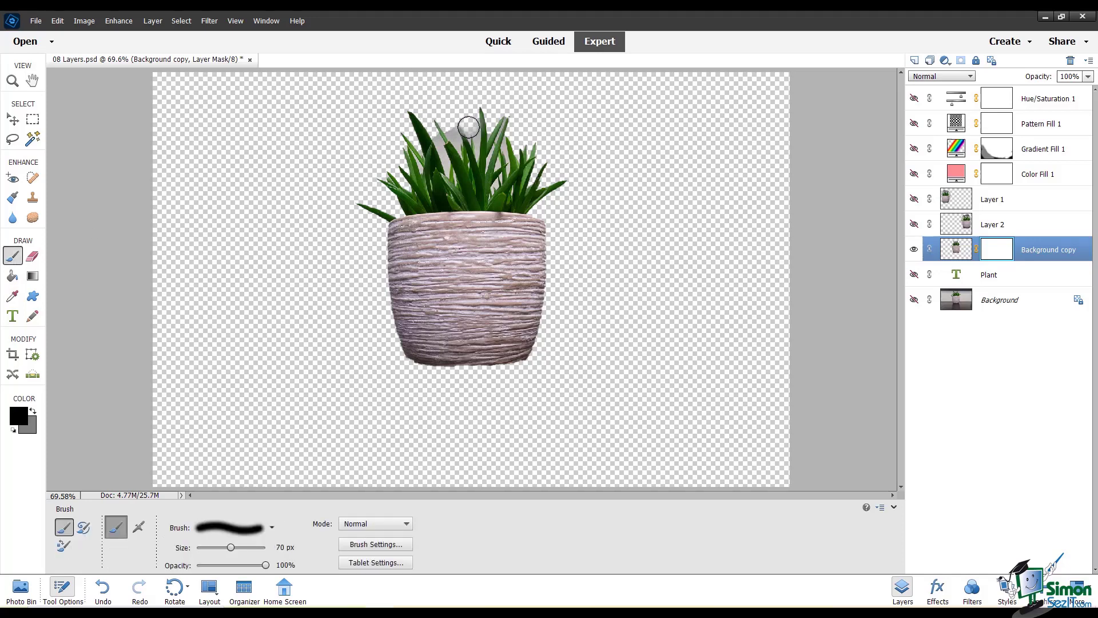
mouse_move(468, 127)
left_mouse_down()
mouse_move(456, 107)
mouse_move(454, 135)
left_mouse_up()
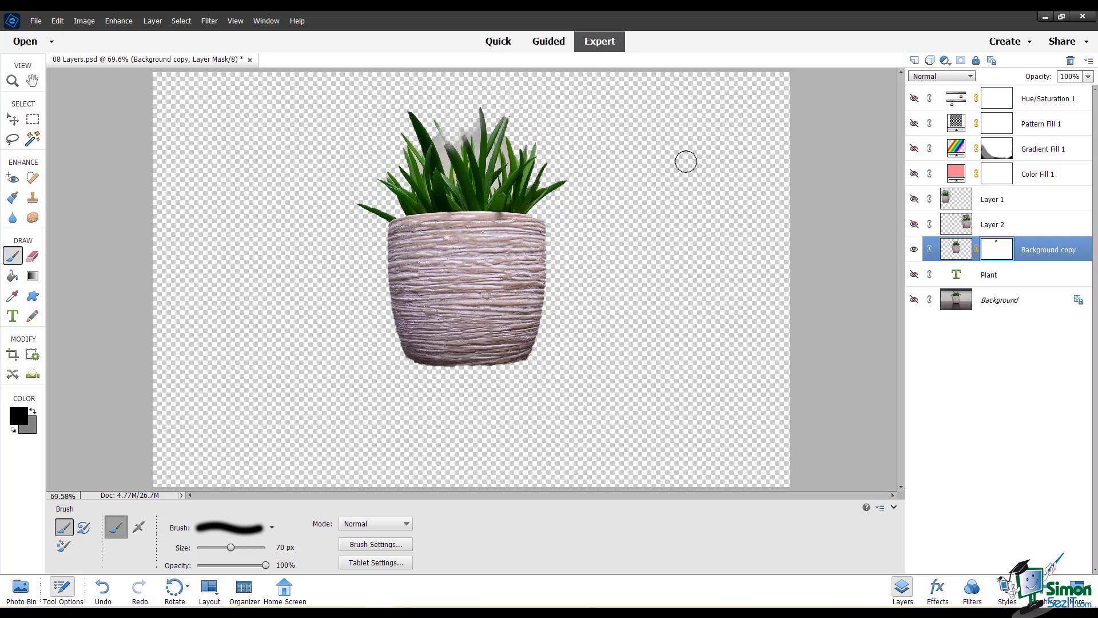